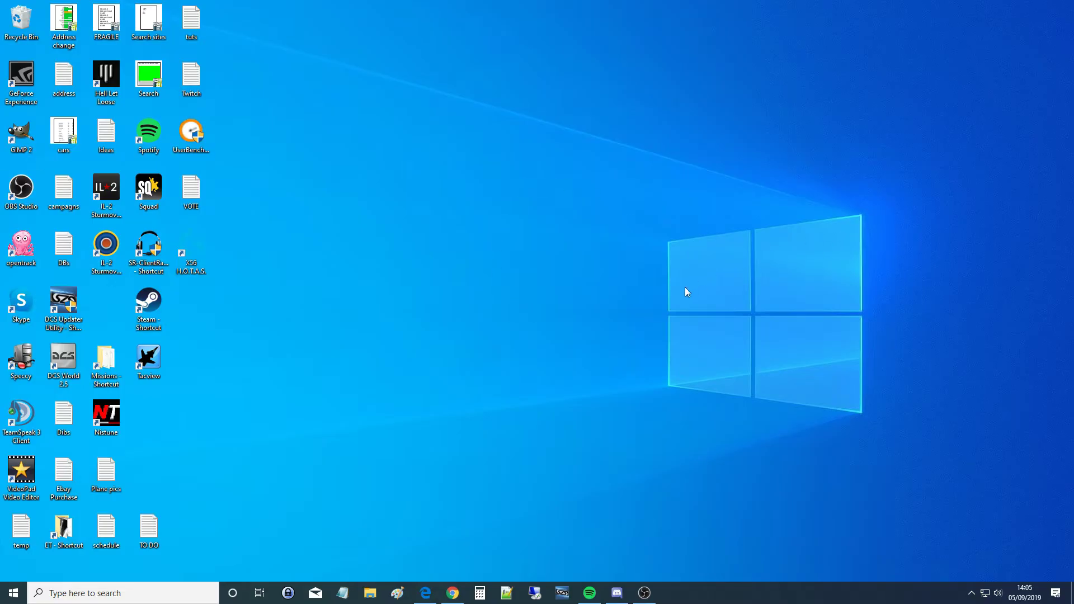
- Open a new Microsoft Edge window and go to YouTube
right_click(425, 592)
left_click(411, 536)
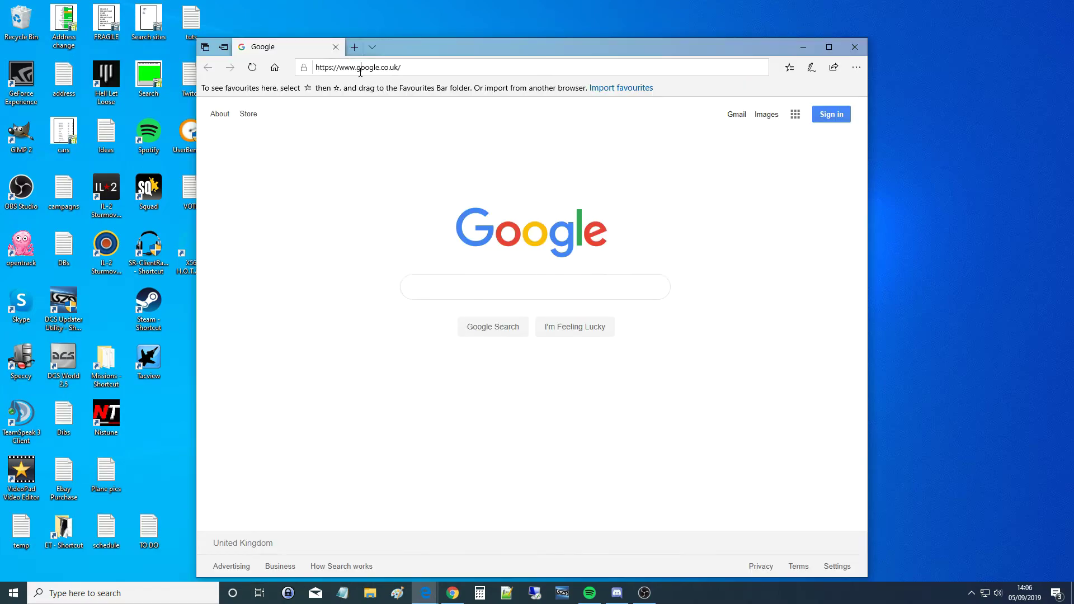
type("youtube.com/")
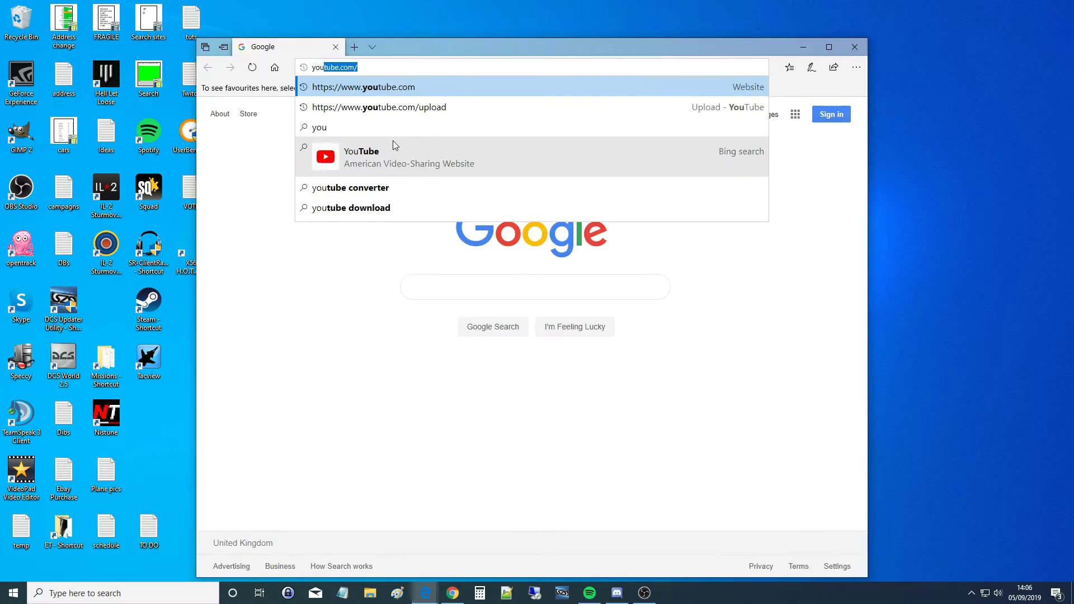
key("Return")
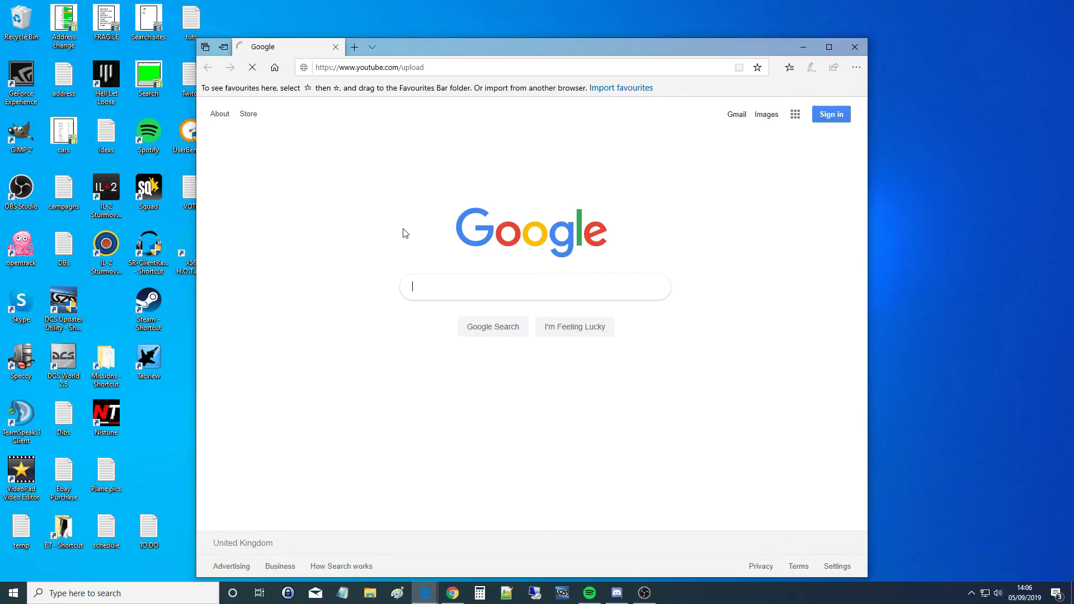
- Search YouTube for "grim reapers" and open the Grim Reapers channel
left_click(378, 133)
type("grim reapers")
key("Return")
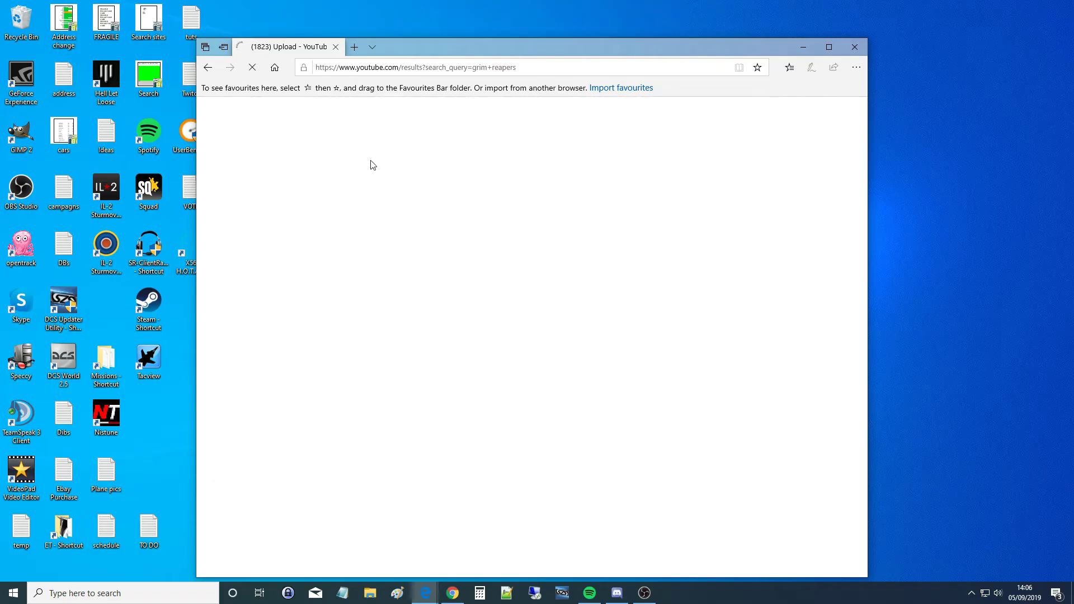
left_click(506, 188)
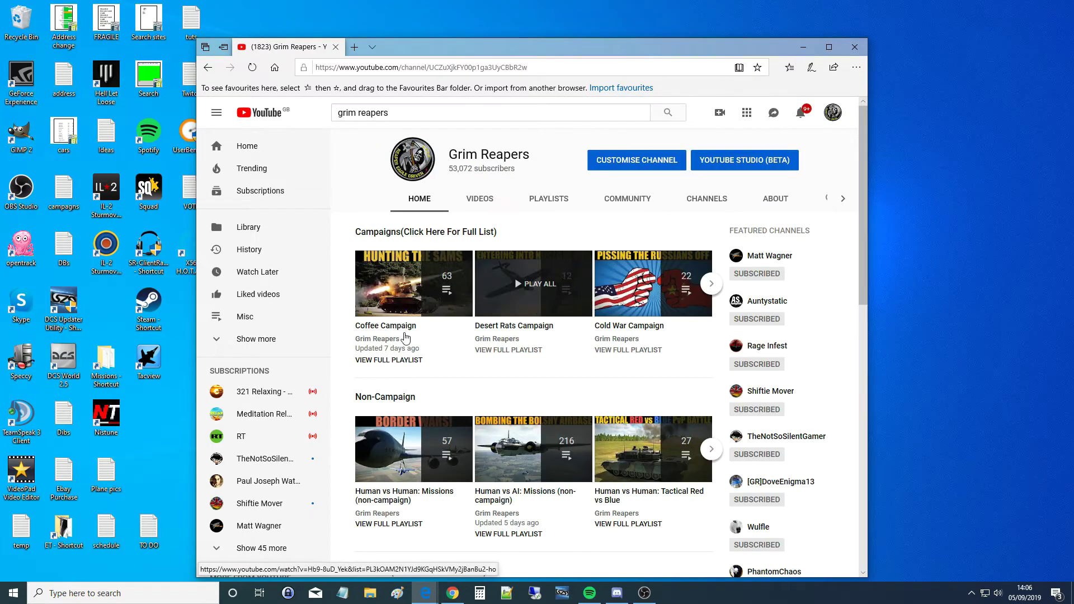
- Open the video "Coffee Campaign: DAY 48 A Final Pyrrhic Victory" from the channel's Coffee Campaign playlist and pause it
scroll(374, 312, "down", 4)
scroll(374, 312, "up", 3)
left_click(382, 289)
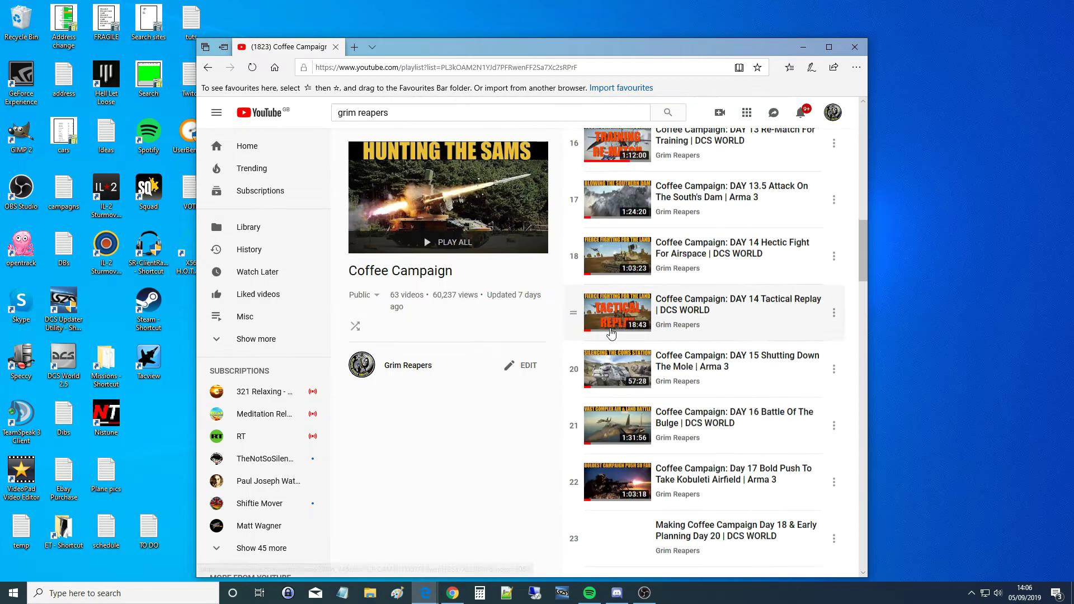
scroll(667, 392, "down", 20)
left_click(667, 546)
left_click(247, 354)
- Expand the video's description and follow the Google Drive link for CAP'S X-56 HOTAS MAPS
scroll(336, 324, "down", 3)
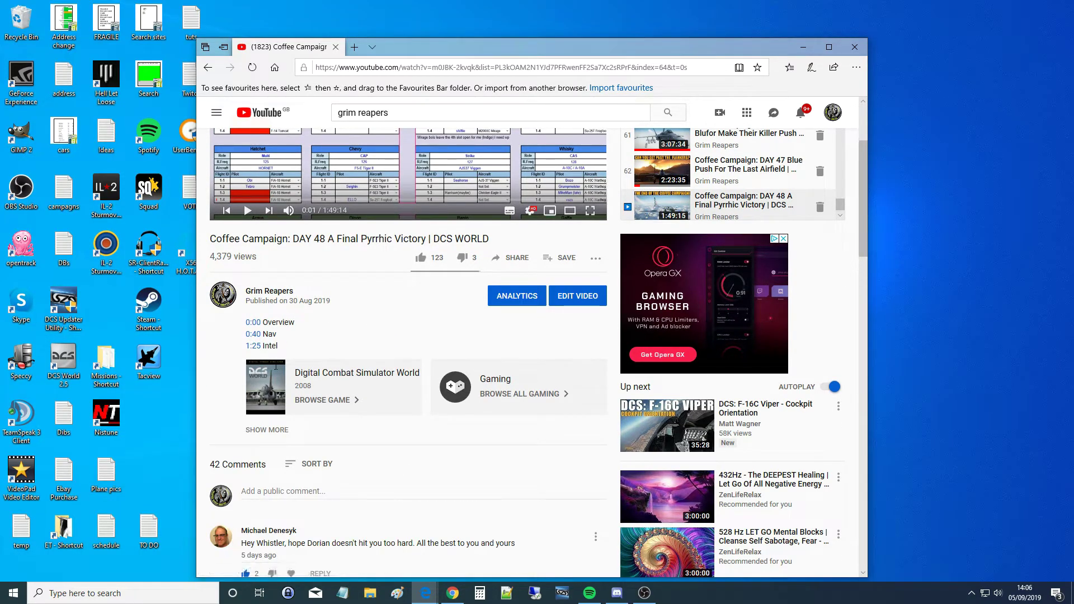
left_click(278, 430)
scroll(322, 285, "down", 3)
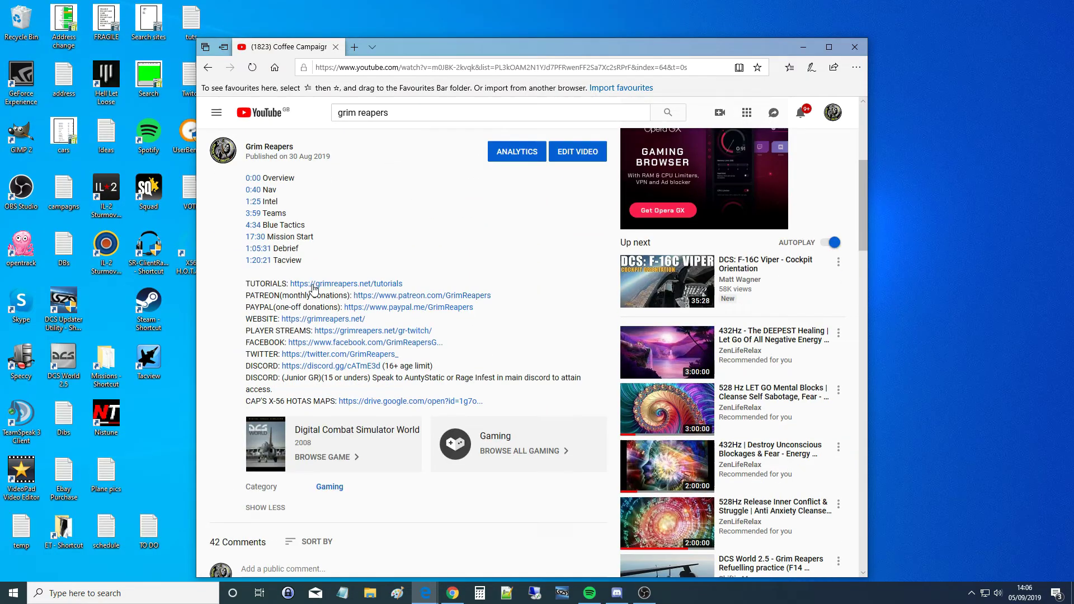
left_click(395, 401)
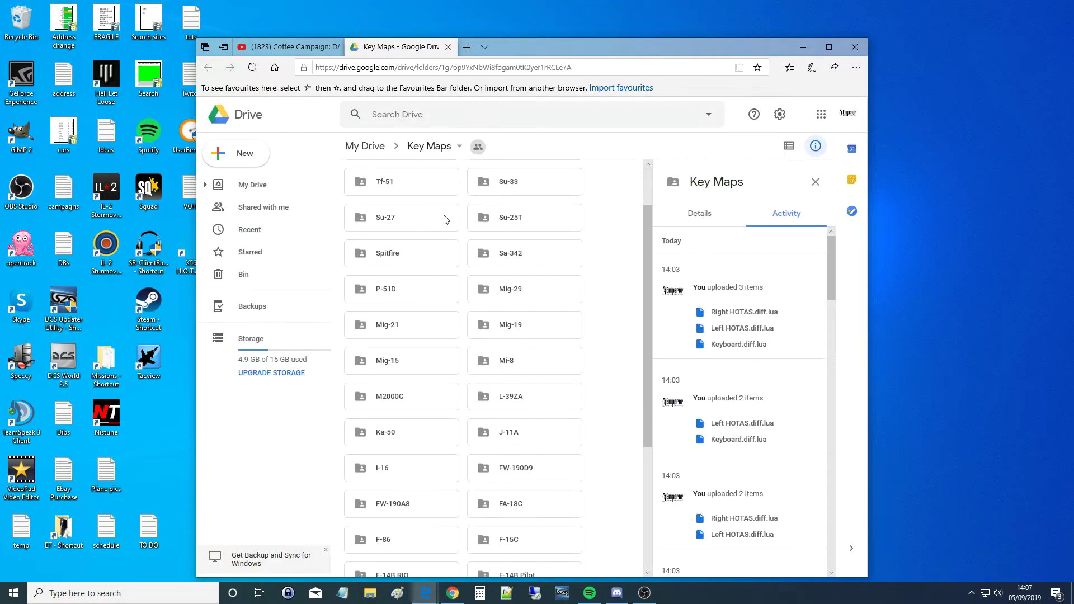
- Look through the aircraft folders in Key Maps and open the Mig-15 folder
scroll(444, 220, "down", 3)
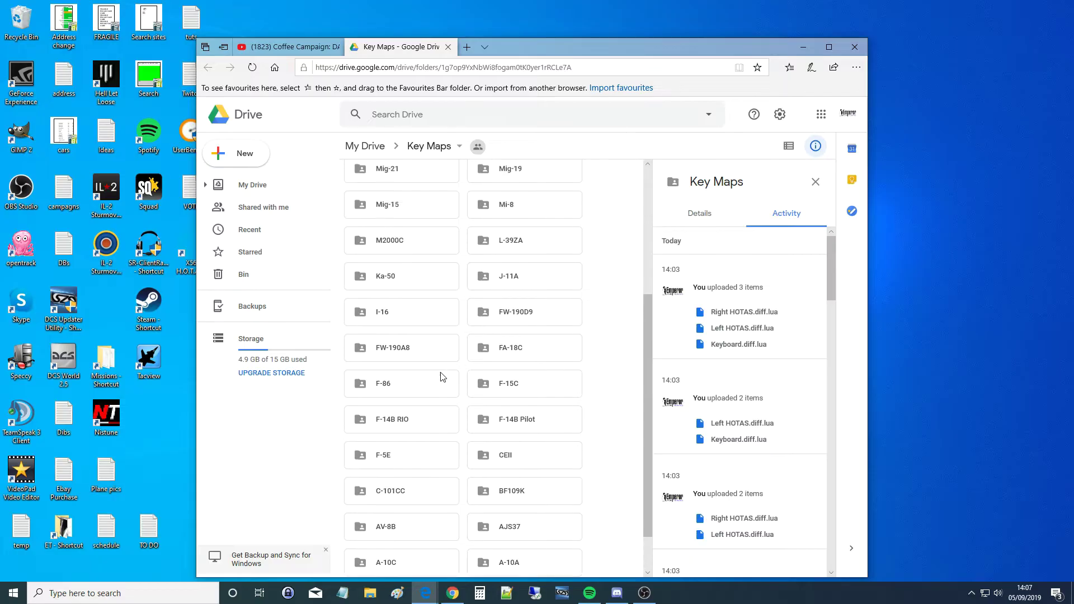
scroll(443, 377, "up", 3)
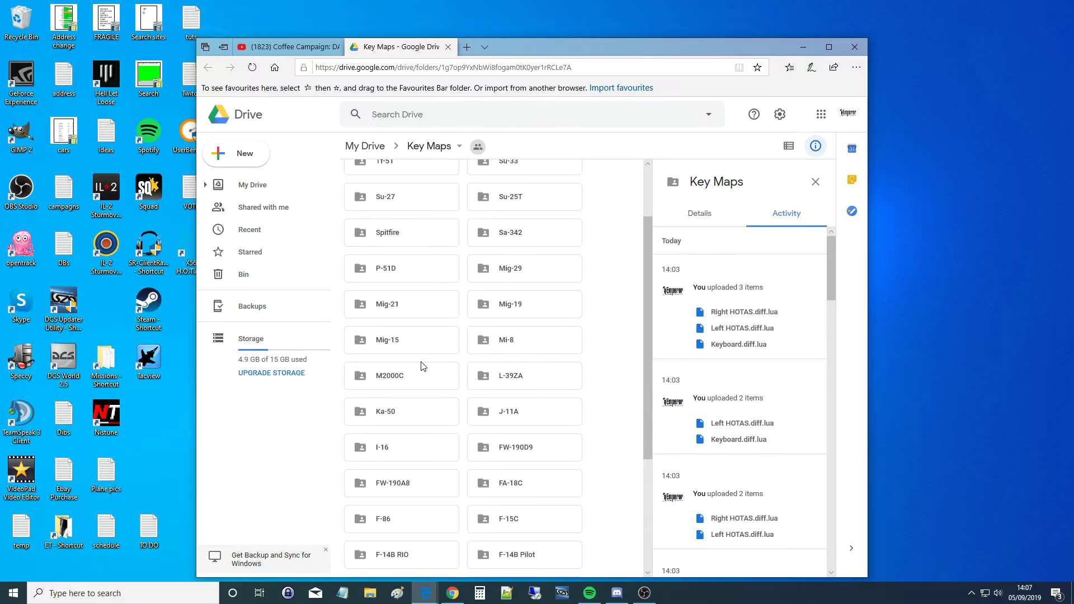
scroll(424, 366, "up", 1)
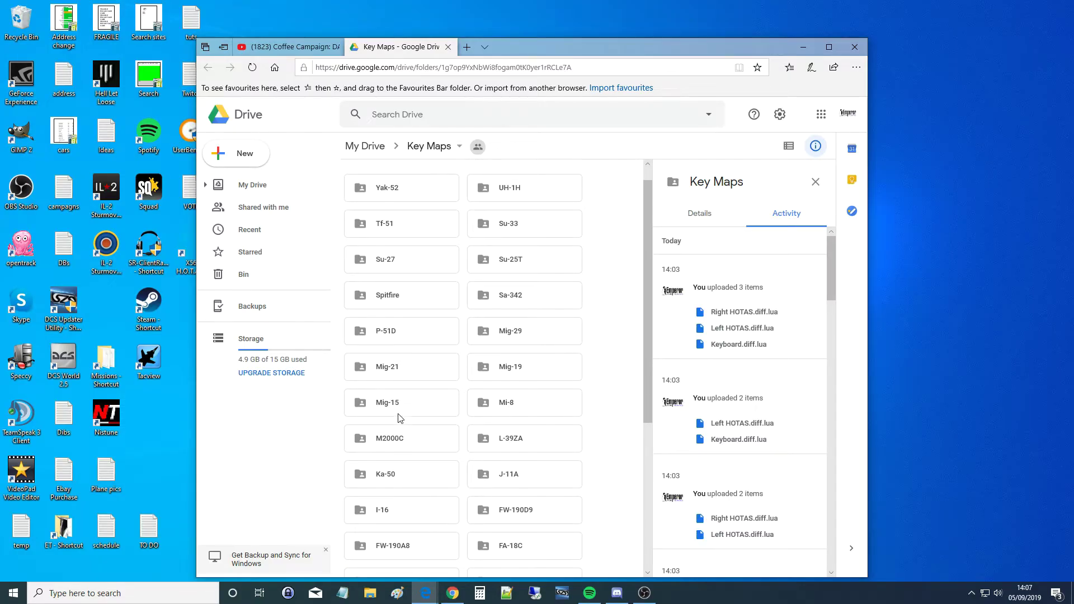
double_click(388, 403)
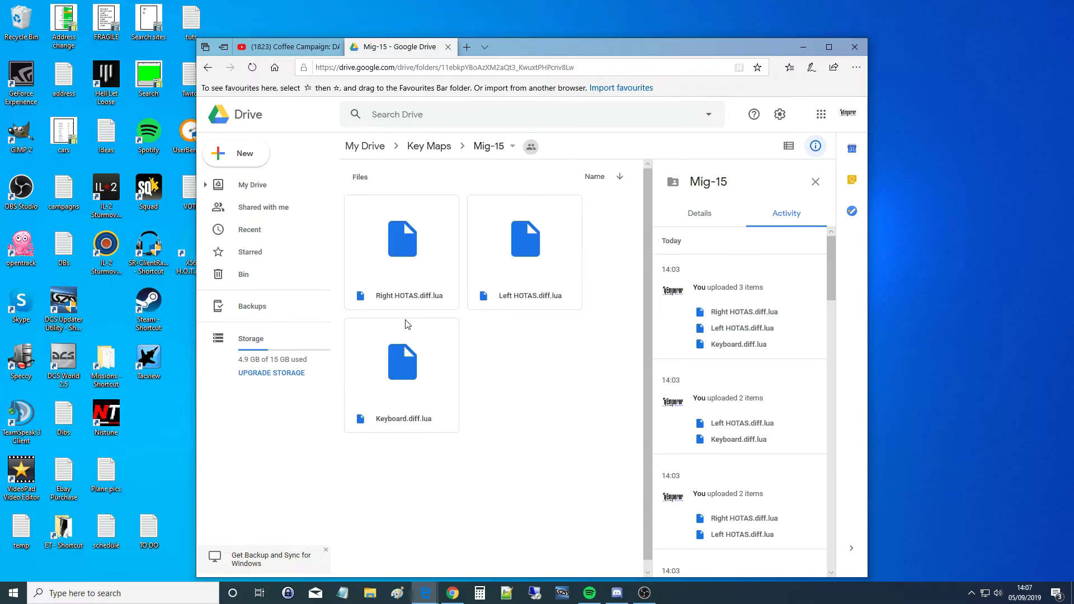
- Try selecting the Right HOTAS, Left HOTAS and Keyboard .diff.lua files in the Mig-15 folder, then return to Key Maps
left_click(413, 266)
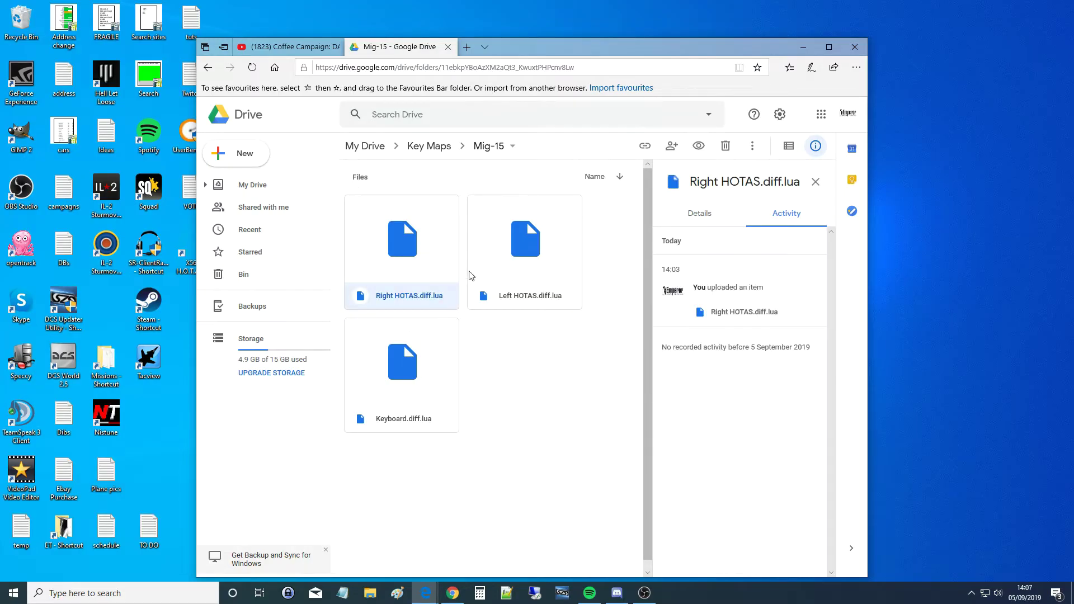
left_click(486, 256)
left_click(408, 386)
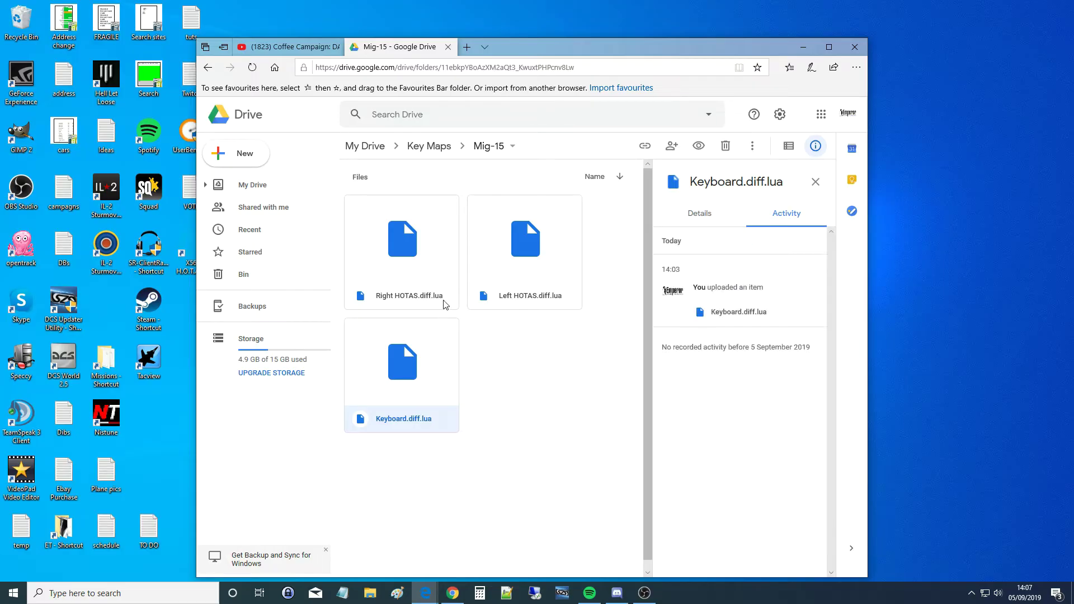
left_click(515, 374)
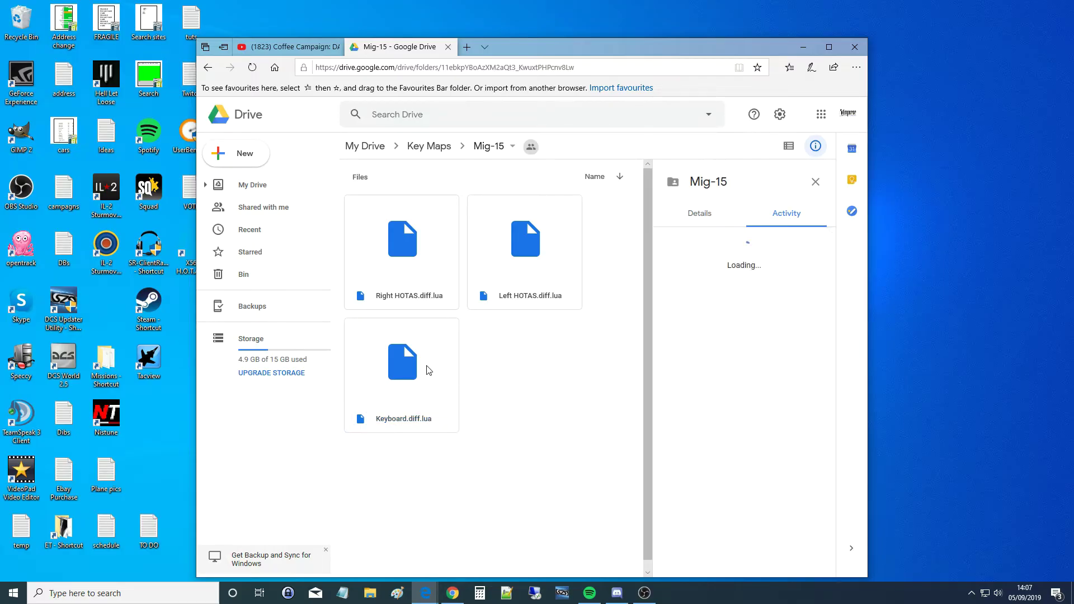
left_click(406, 371)
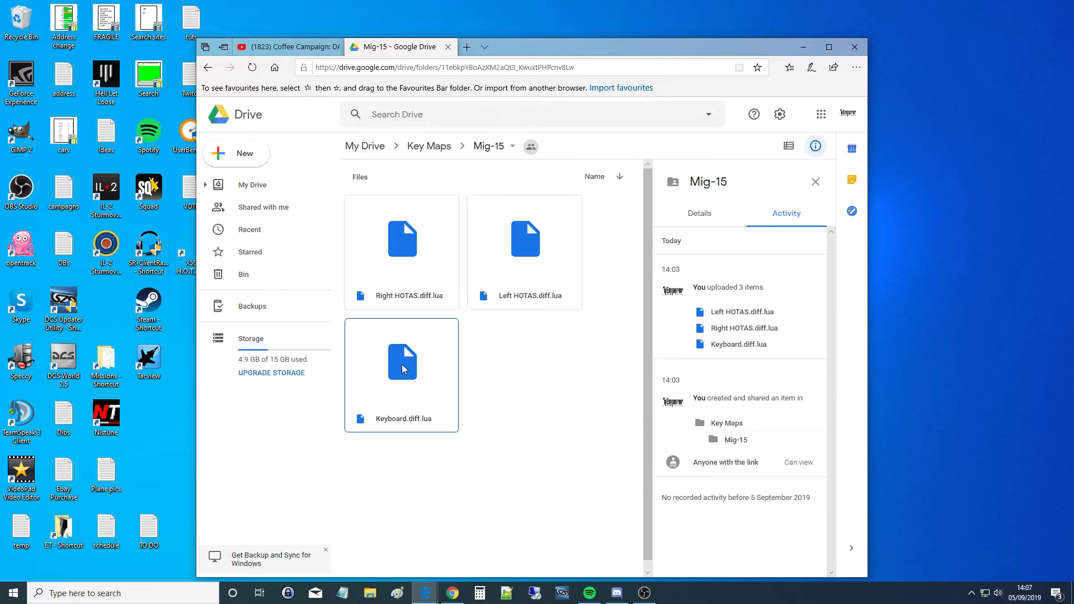
left_click(410, 263, "ctrl")
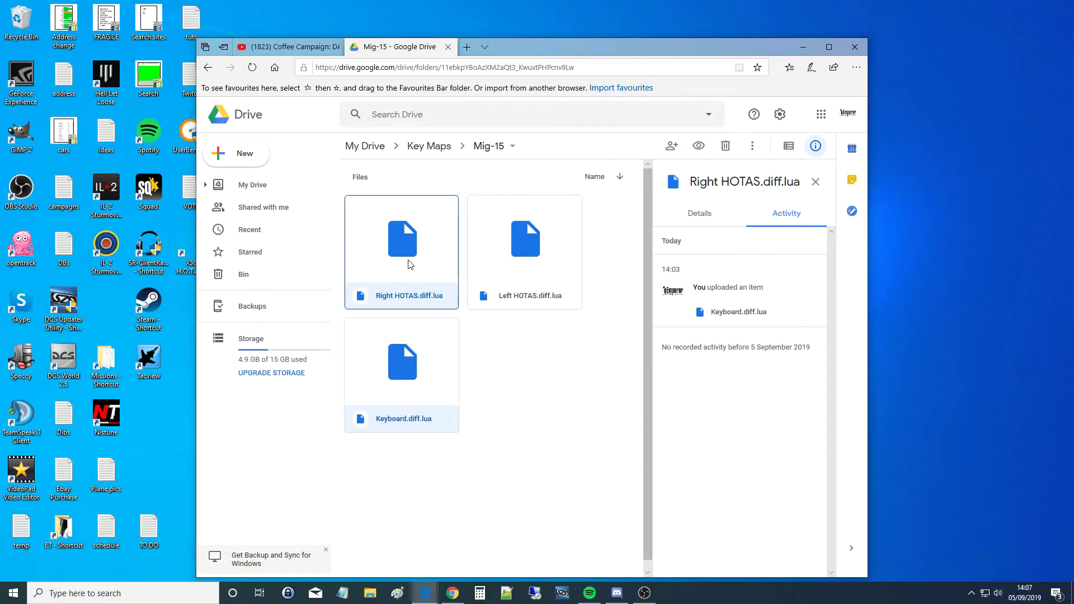
left_click(525, 266)
left_click(515, 358)
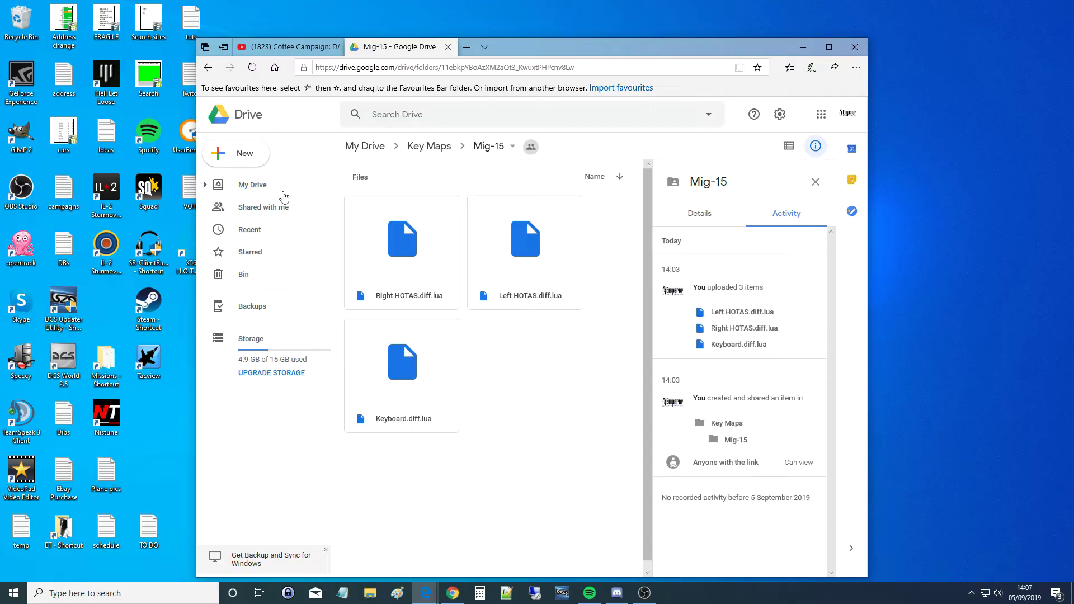
left_click(208, 67)
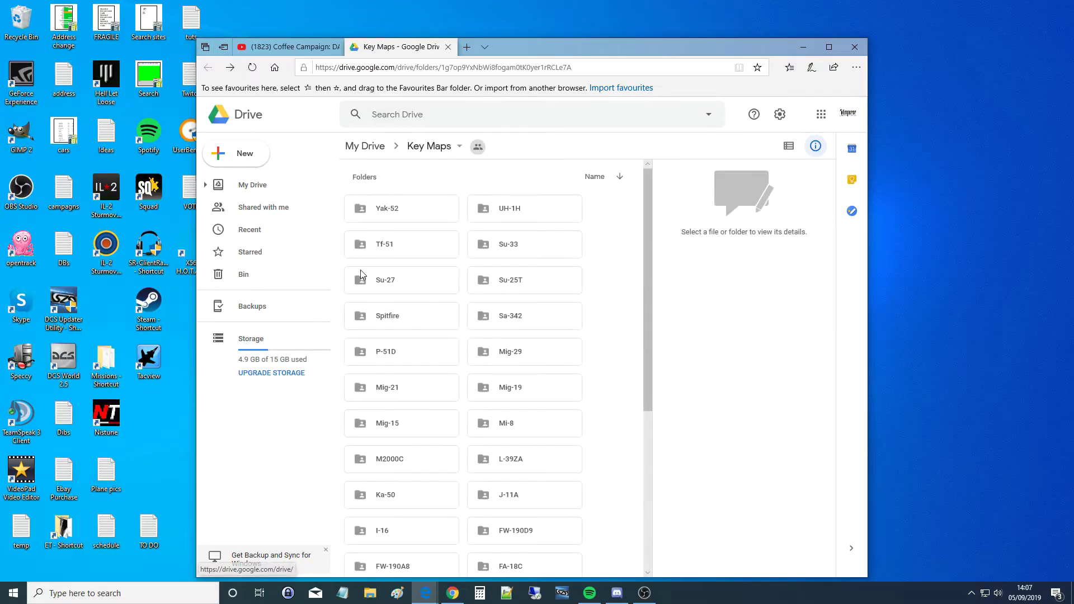
- Download the whole Mig-15 folder from Key Maps, agreeing to leave the page
right_click(383, 426)
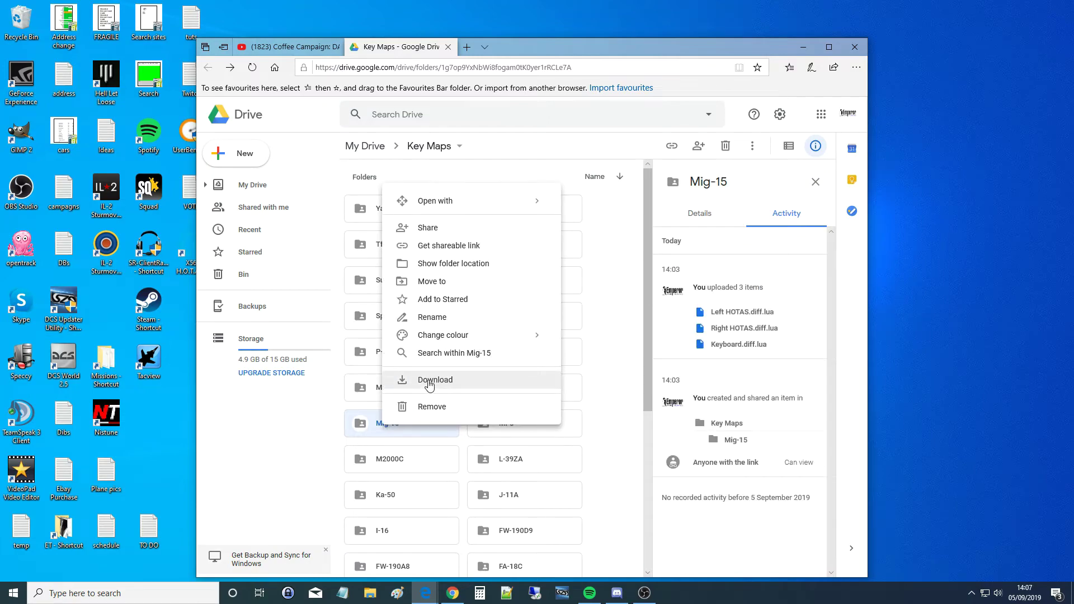
left_click(429, 386)
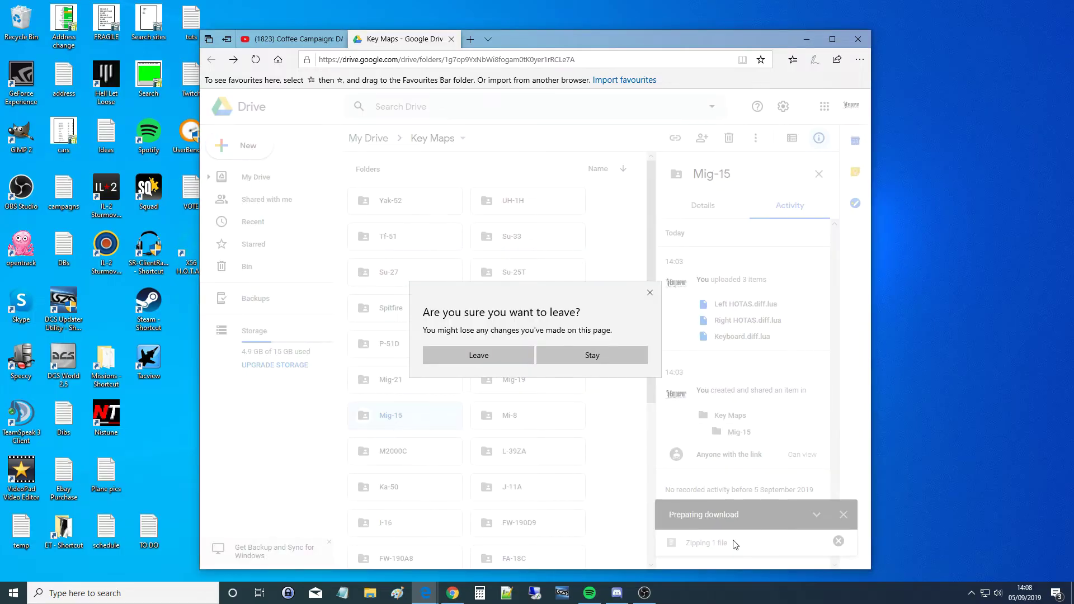
left_click(488, 358)
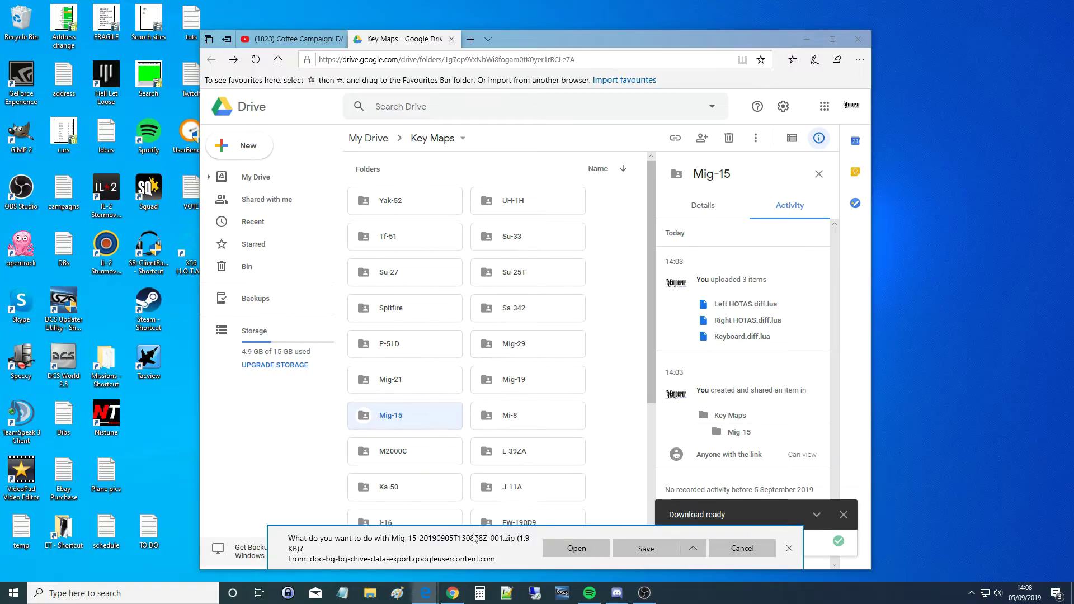
- Save the downloaded Mig-15 zip file to the root of New Volume (D:), keeping the suggested file name
left_click(690, 552)
left_click(646, 532)
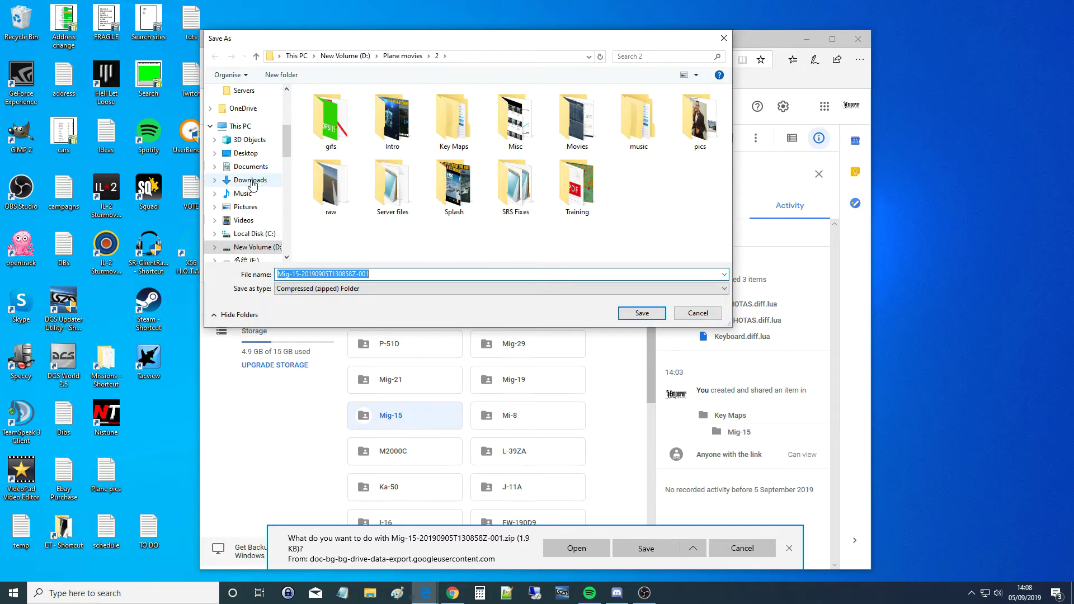
left_click(251, 181)
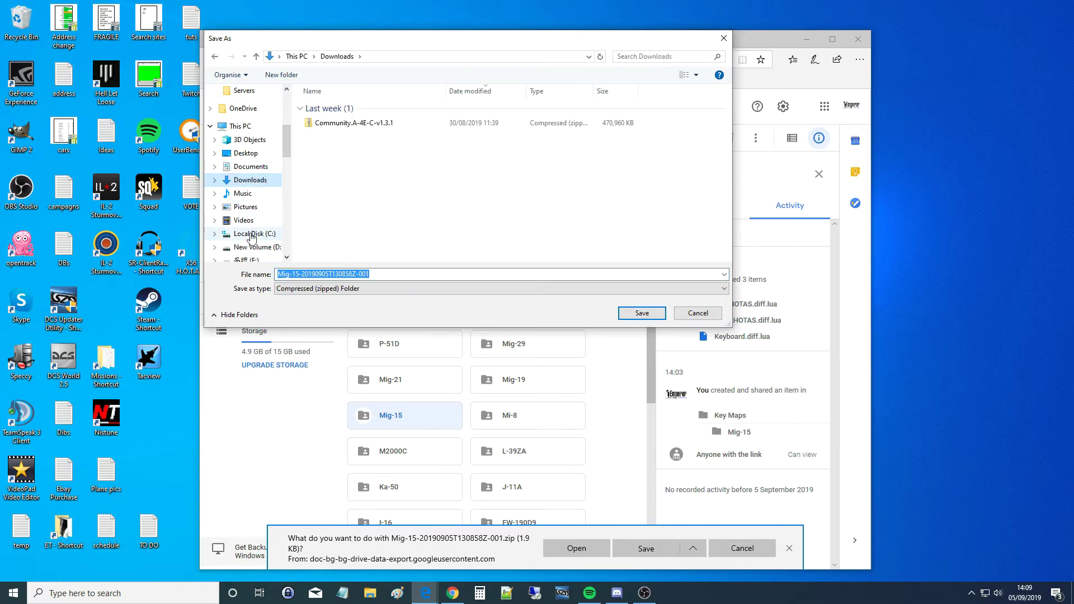
left_click(245, 248)
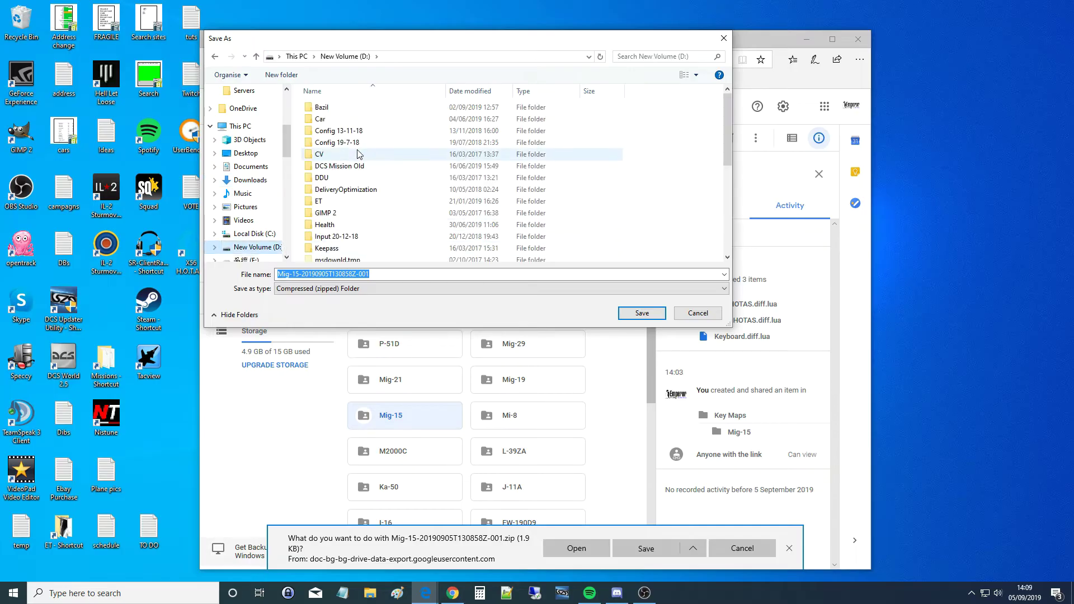
scroll(366, 159, "down", 1)
scroll(411, 220, "down", 4)
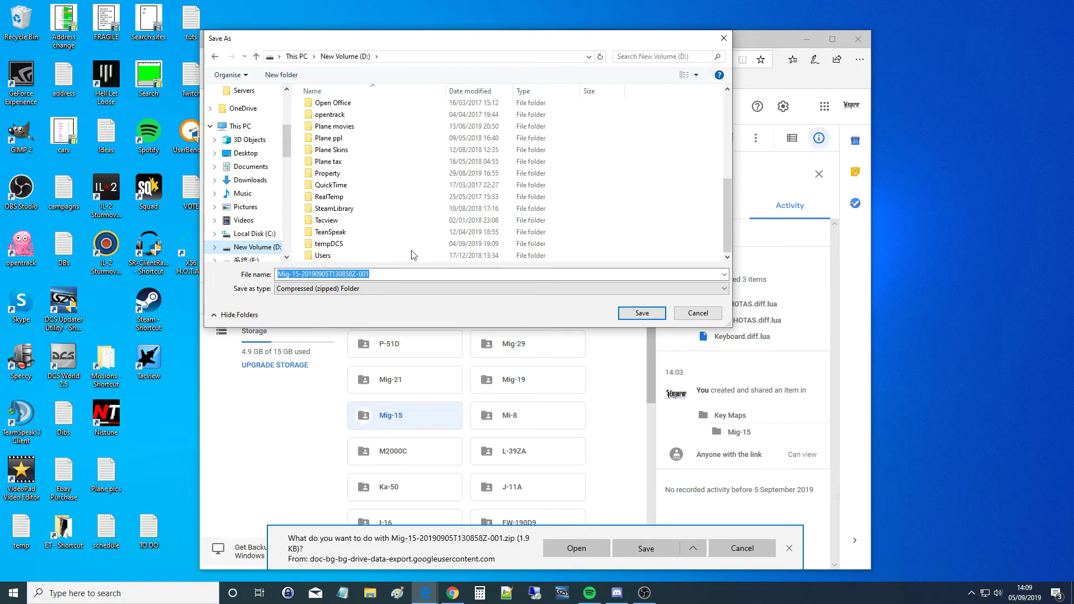
left_click(636, 313)
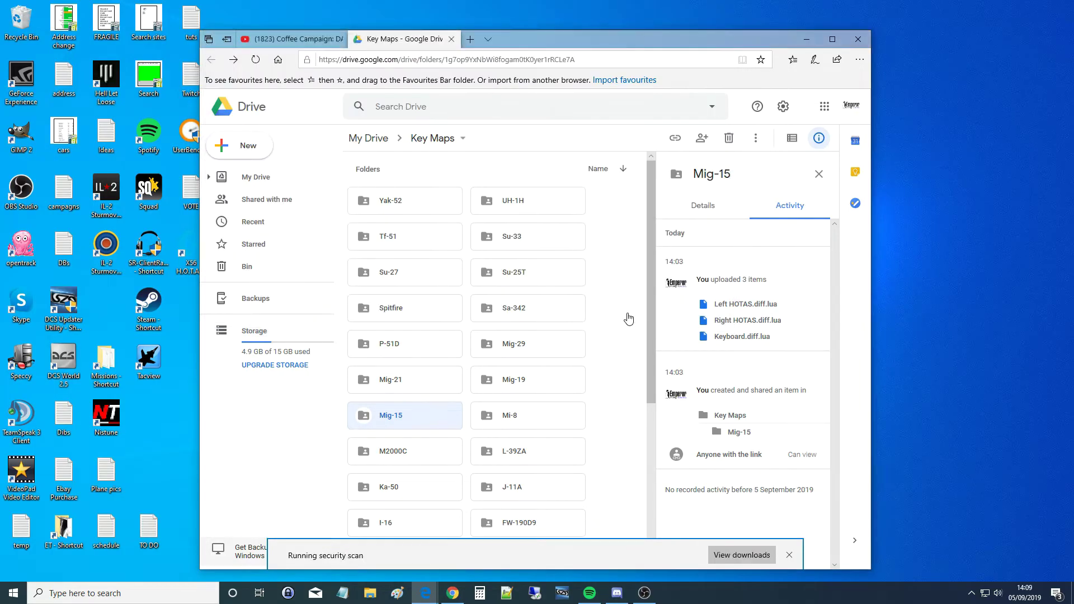
- Close both browser tabs and open the downloaded Mig-15 zip on New Volume (D:) in File Explorer
left_click(452, 40)
left_click(344, 39)
left_click(369, 592)
left_click(289, 400)
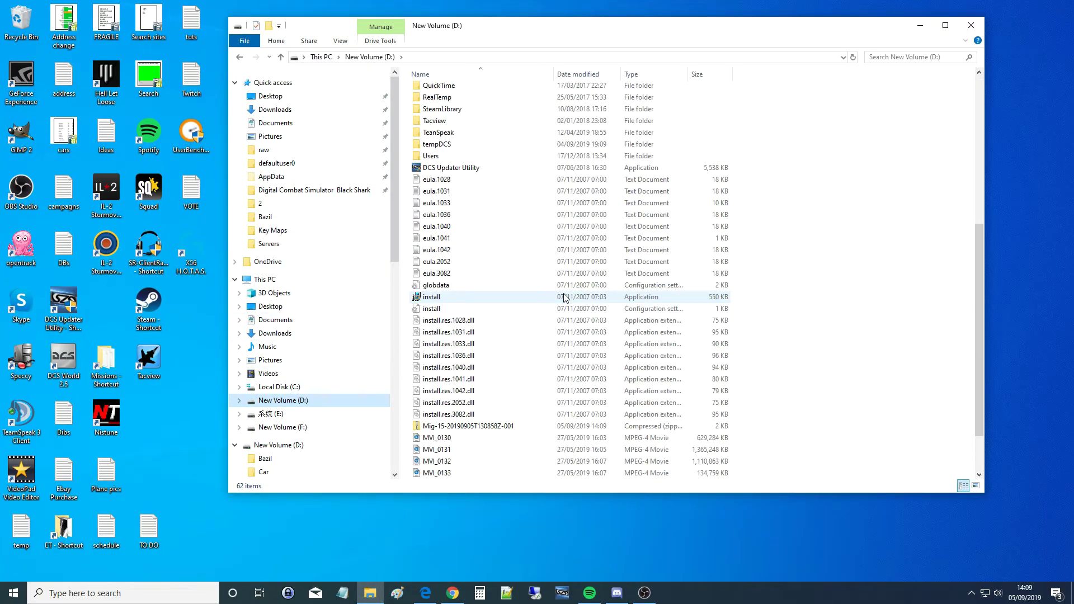
scroll(476, 291, "down", 2)
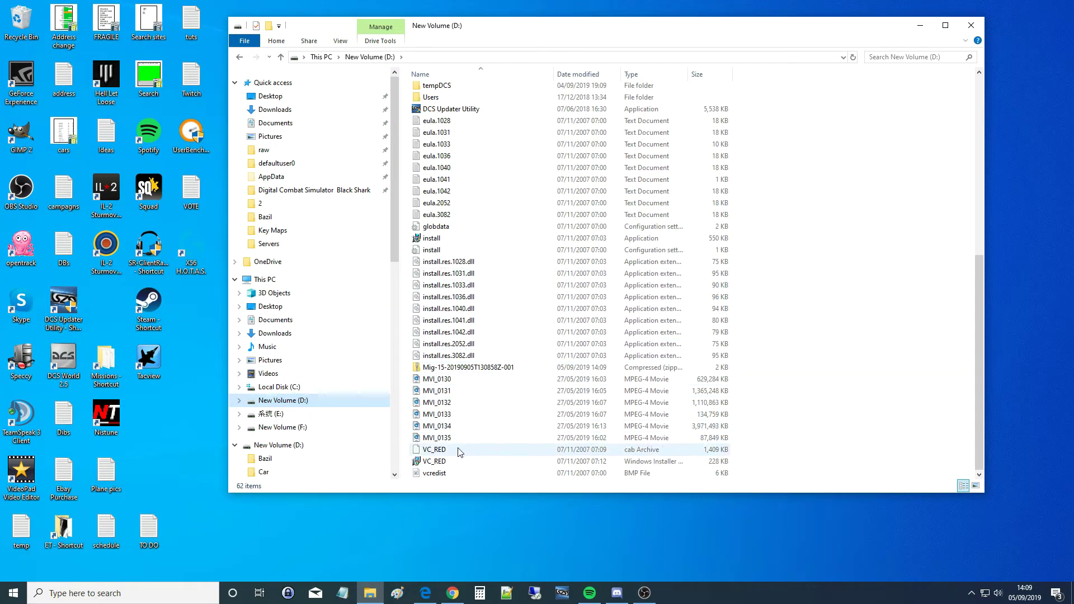
double_click(445, 369)
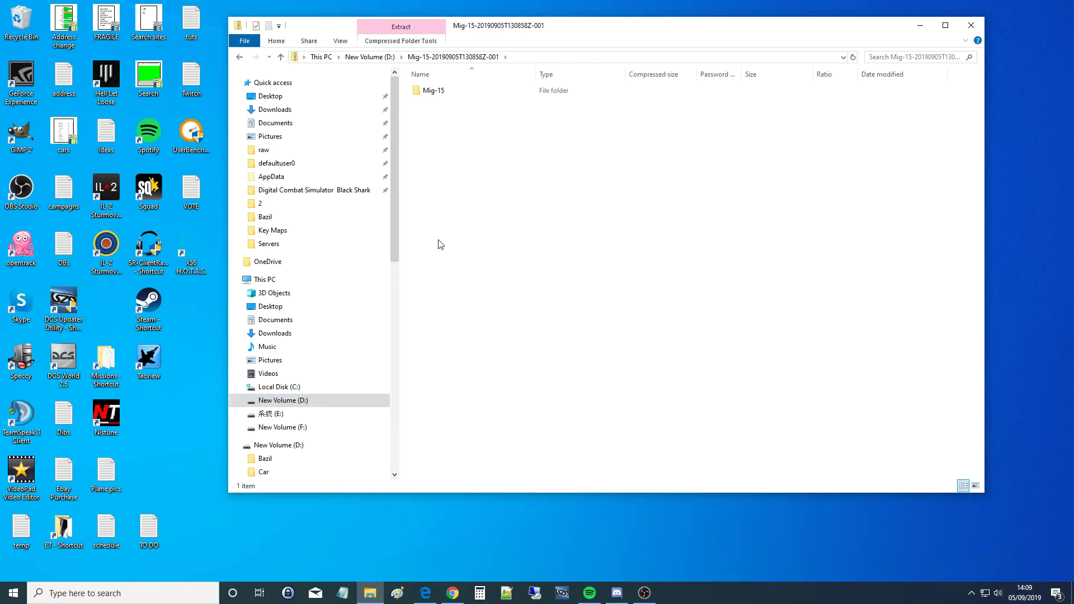
- Copy the Mig-15 folder out of the zip and paste it into the root of New Volume (D:)
left_click(432, 93)
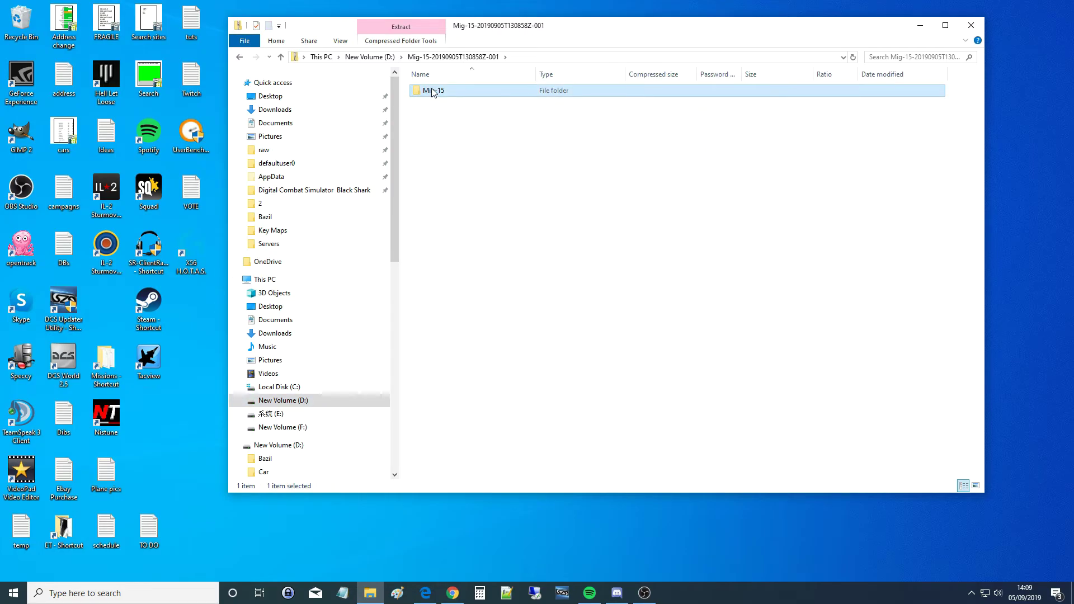
left_click(239, 56)
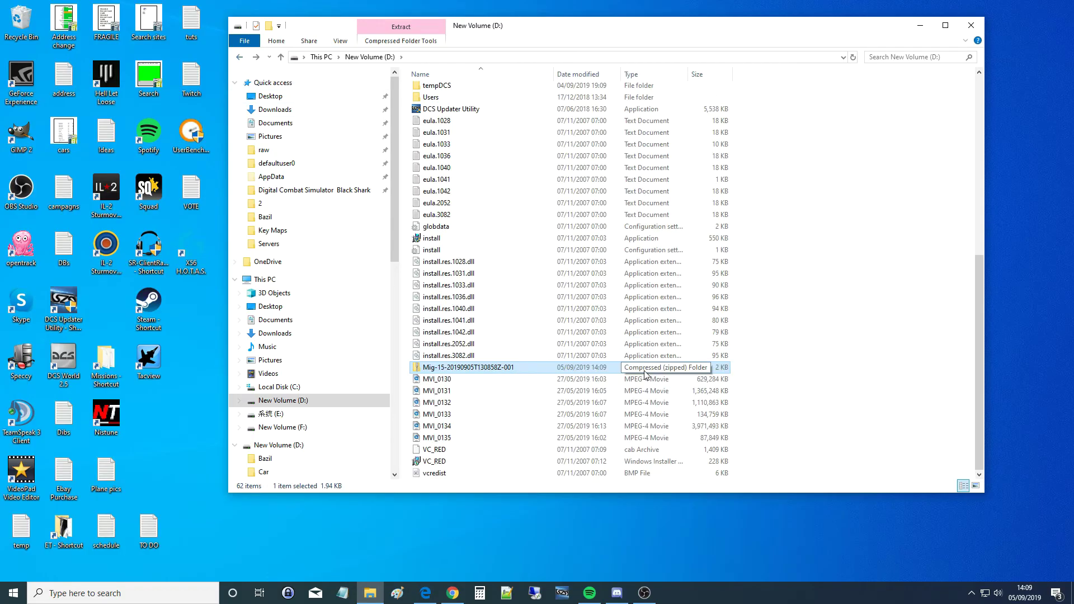
left_click(818, 405)
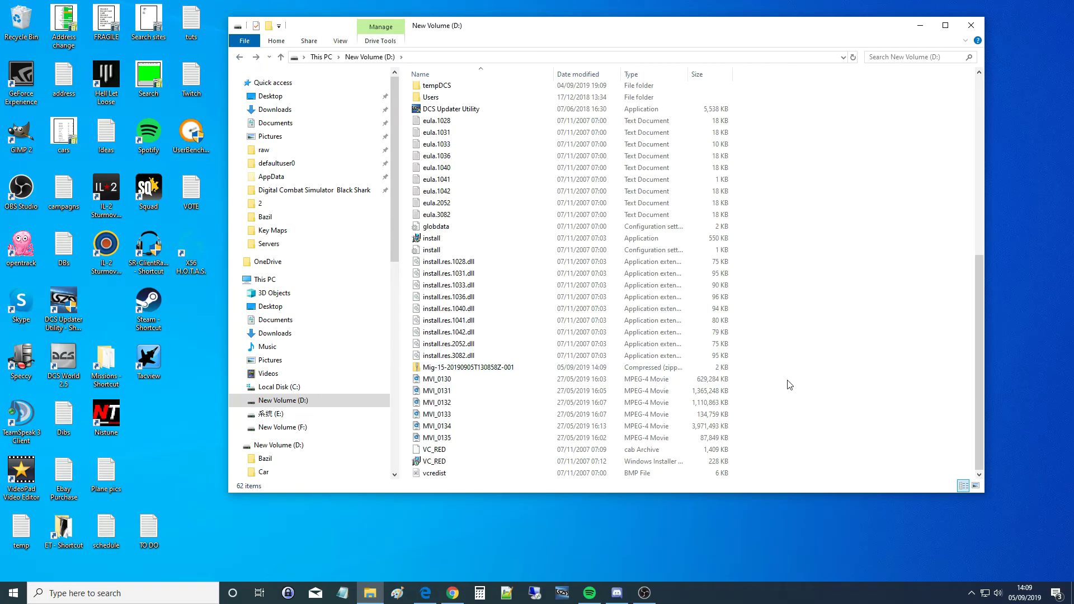
key("ctrl+v")
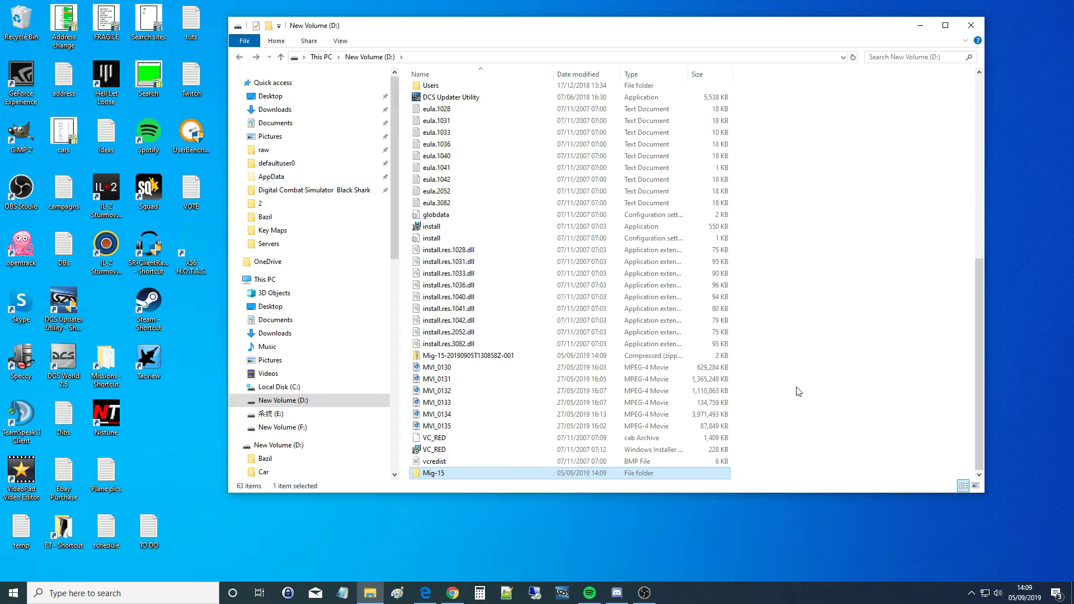
- Permanently delete the Mig-15 zip from New Volume (D:) and check the files inside the extracted Mig-15 folder
left_click(451, 358)
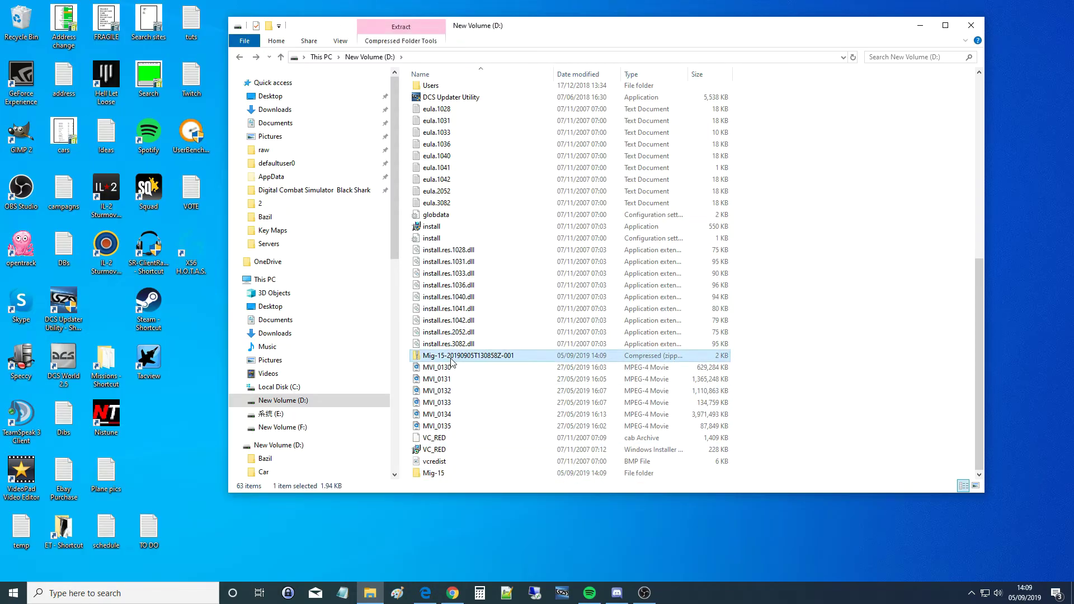
key("shift+Delete")
key("Return")
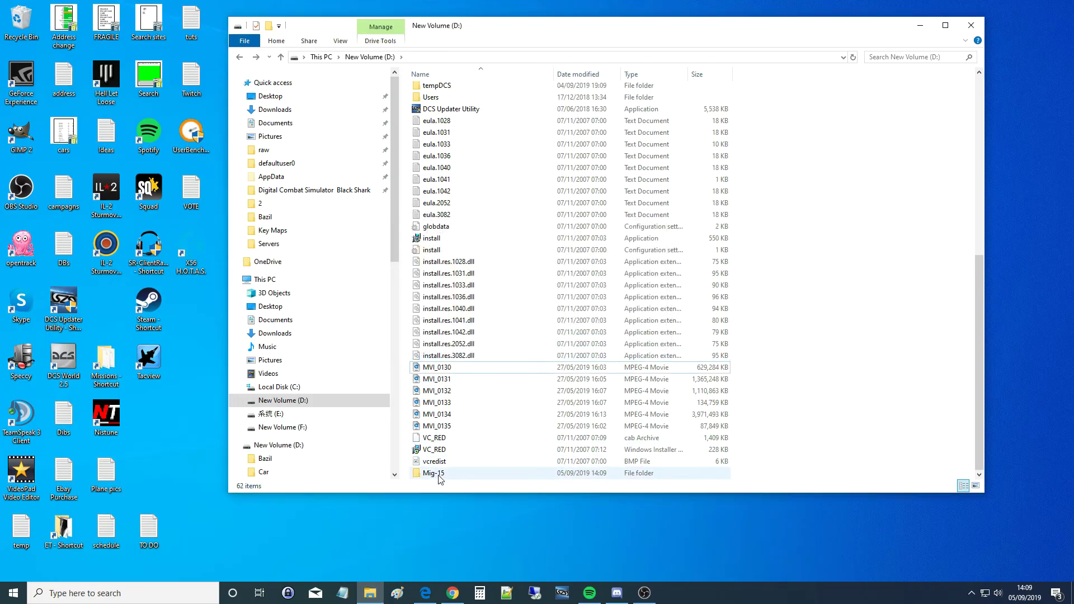
double_click(439, 476)
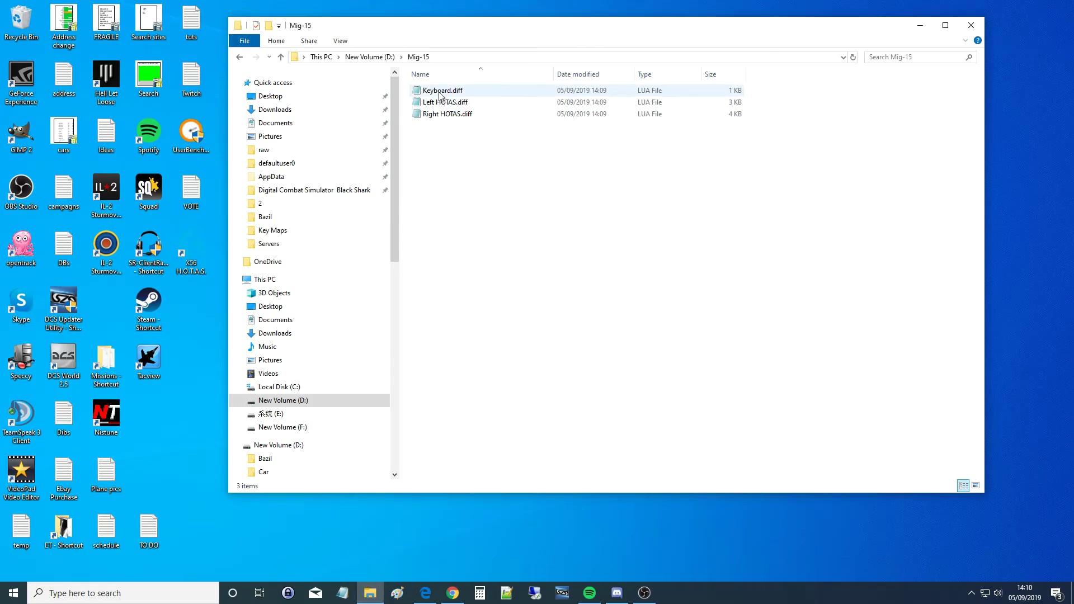
left_click(238, 57)
left_click_drag(545, 18, 604, 35)
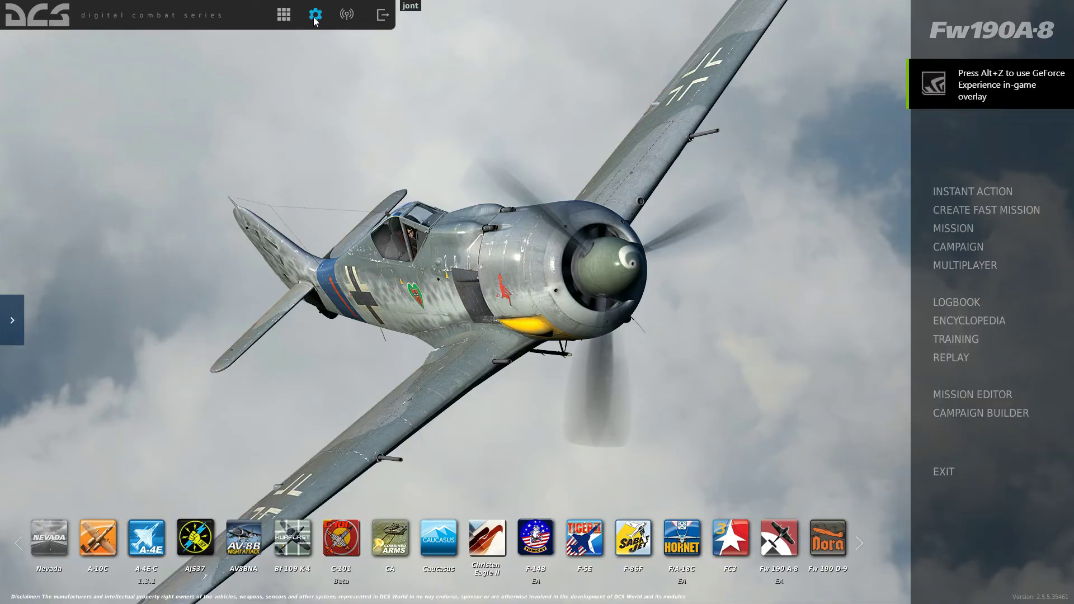
- Switch to DCS World and open the control options for the MiG-15bis Real aircraft
left_click(315, 15)
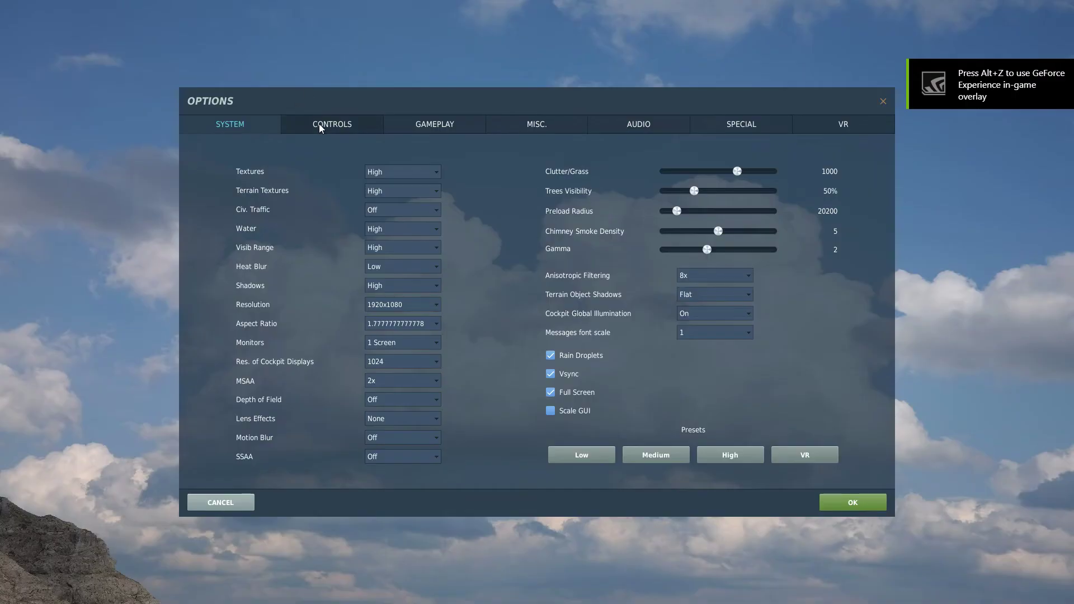
left_click(319, 128)
left_click(254, 145)
scroll(227, 167, "down", 5)
scroll(227, 167, "down", 9)
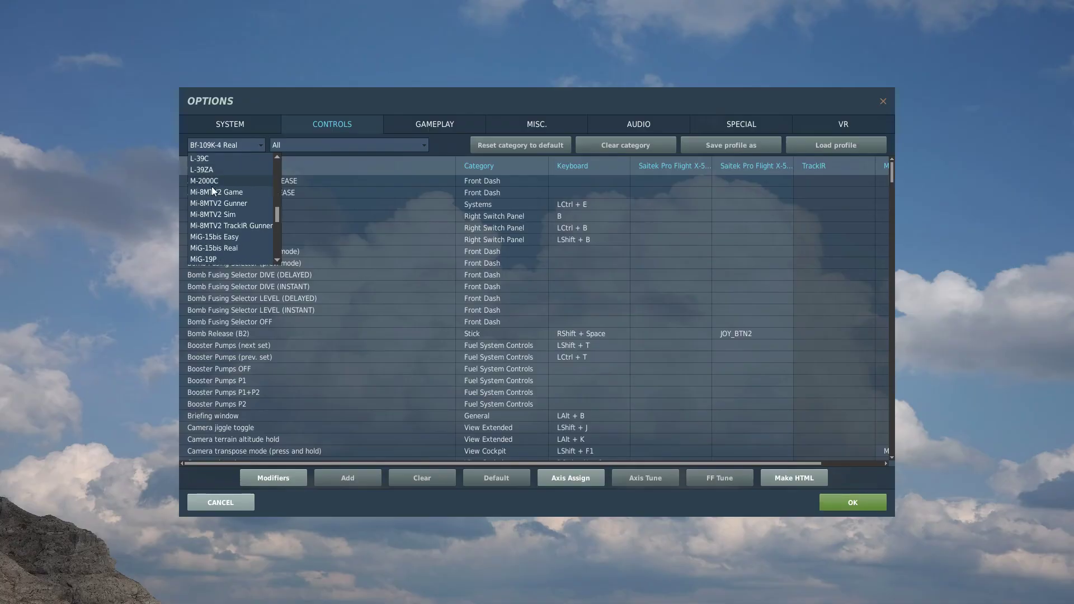
left_click(200, 214)
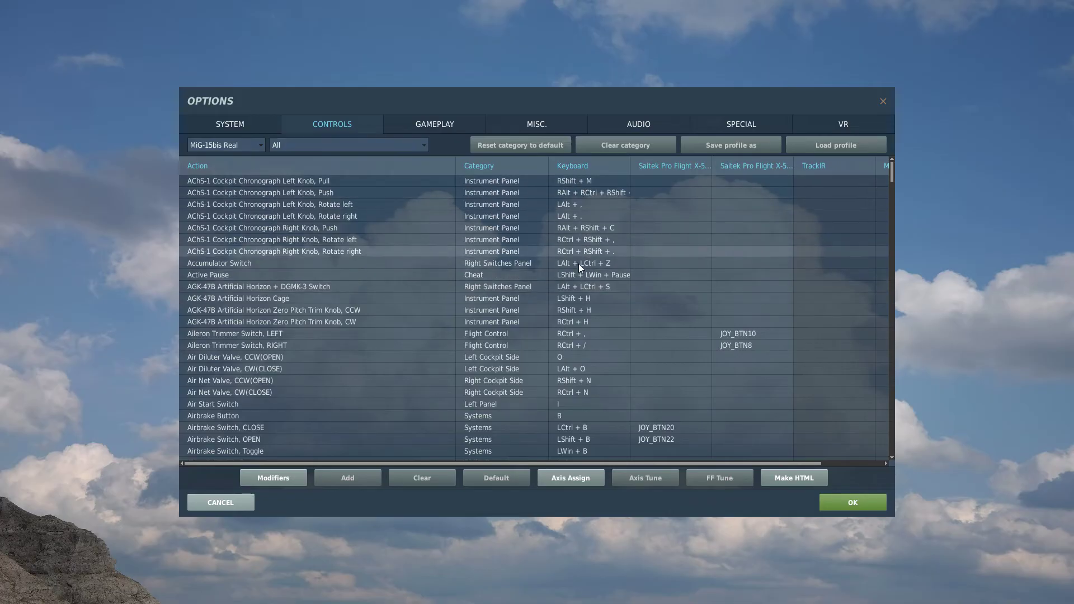
- Add the period key as an extra keyboard assignment for AChS-1 Cockpit Chronograph Left Knob, Pull
left_click(587, 180)
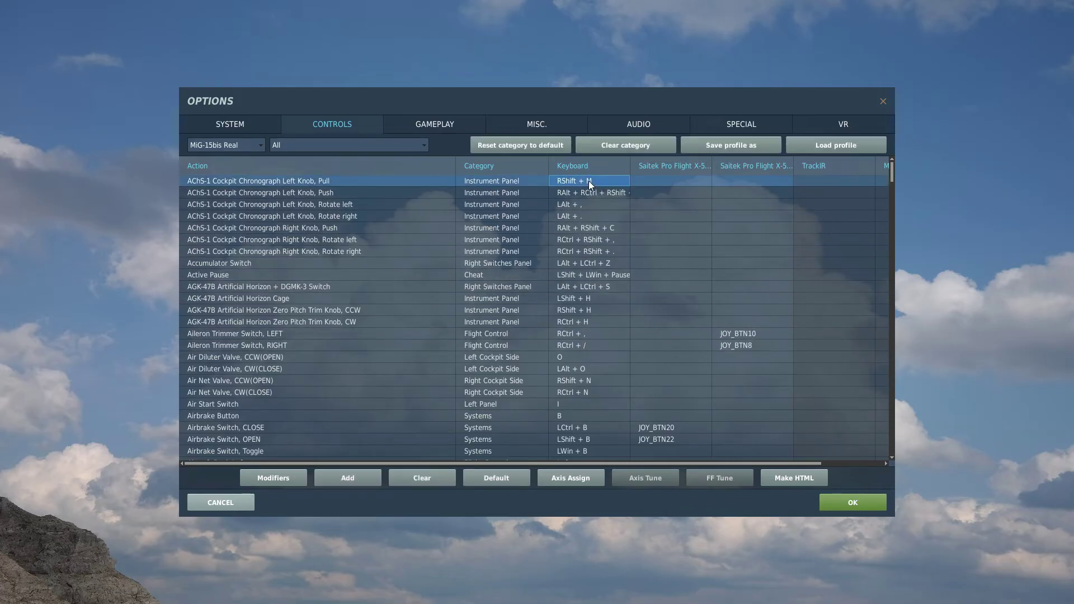
left_click(664, 181)
left_click(746, 183)
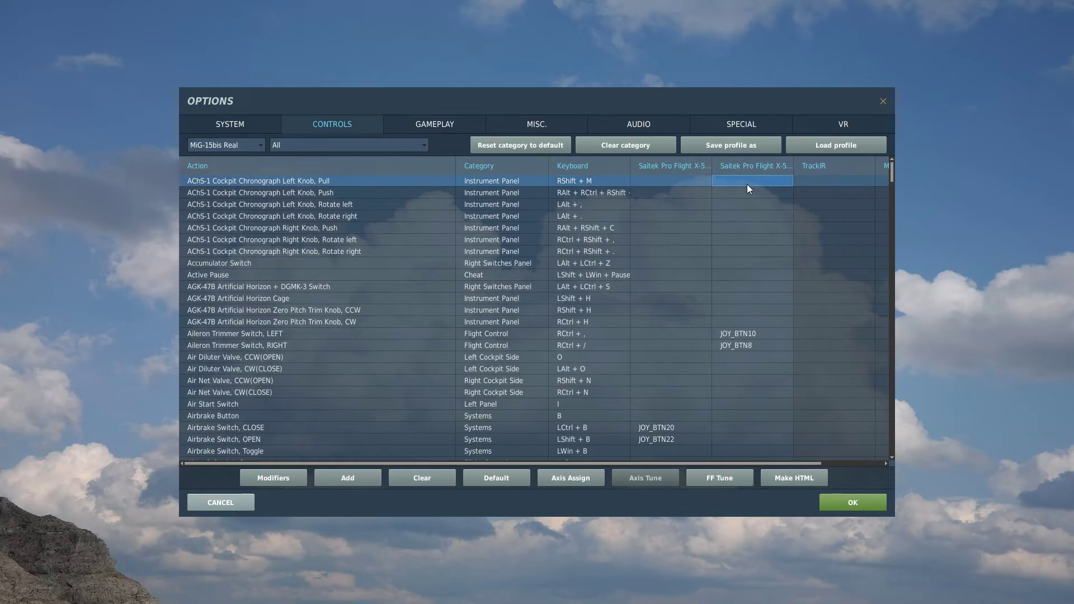
left_click(577, 180)
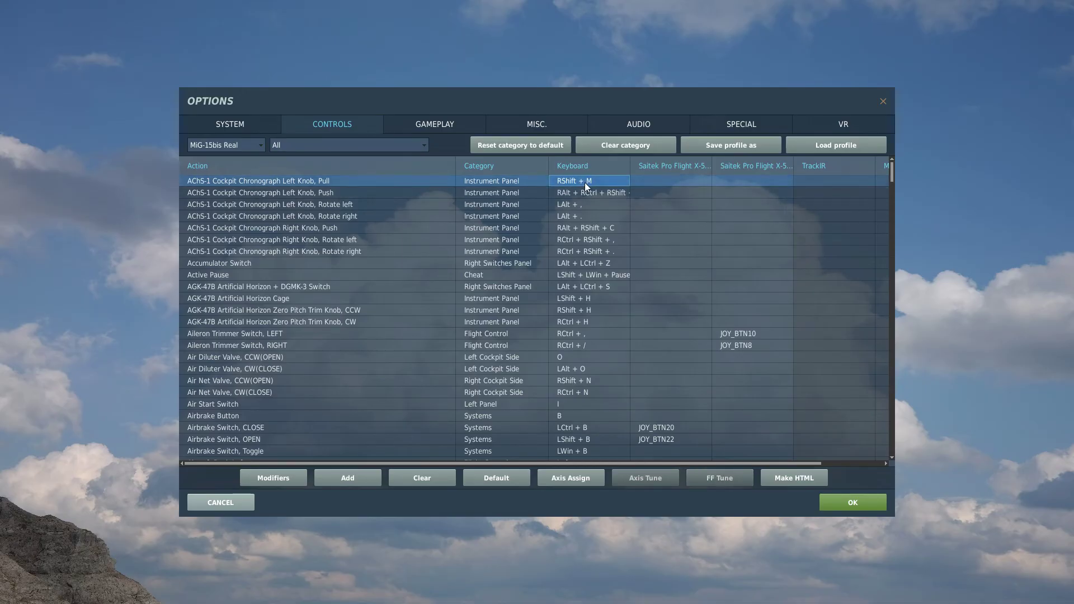
double_click(585, 182)
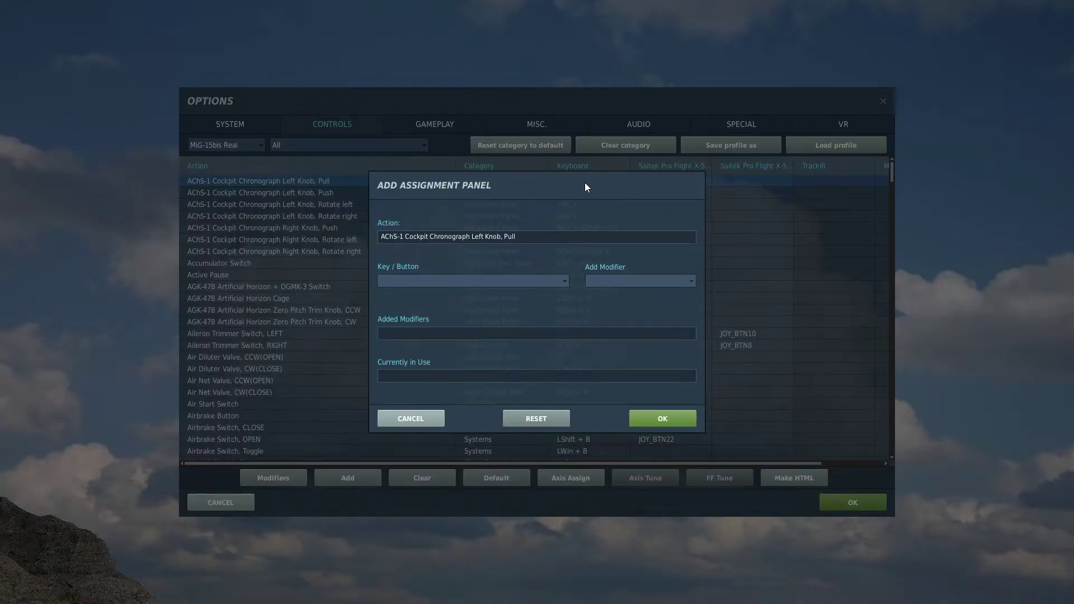
key("period")
left_click(633, 417)
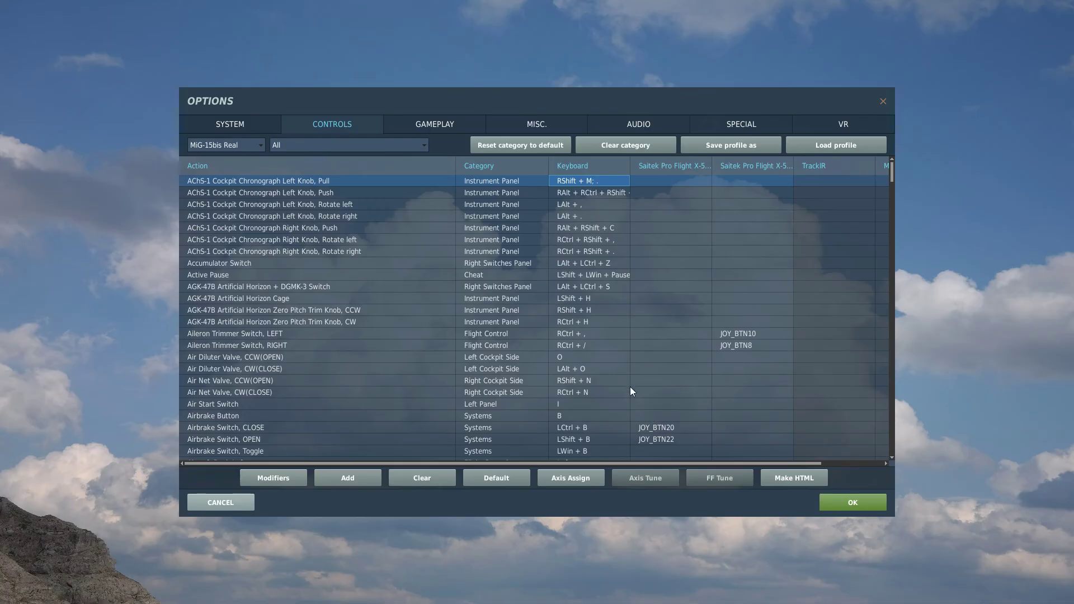
- Clear all keyboard assignments of AChS-1 Cockpit Chronograph Left Knob, Pull
left_click(450, 484)
left_click(580, 214)
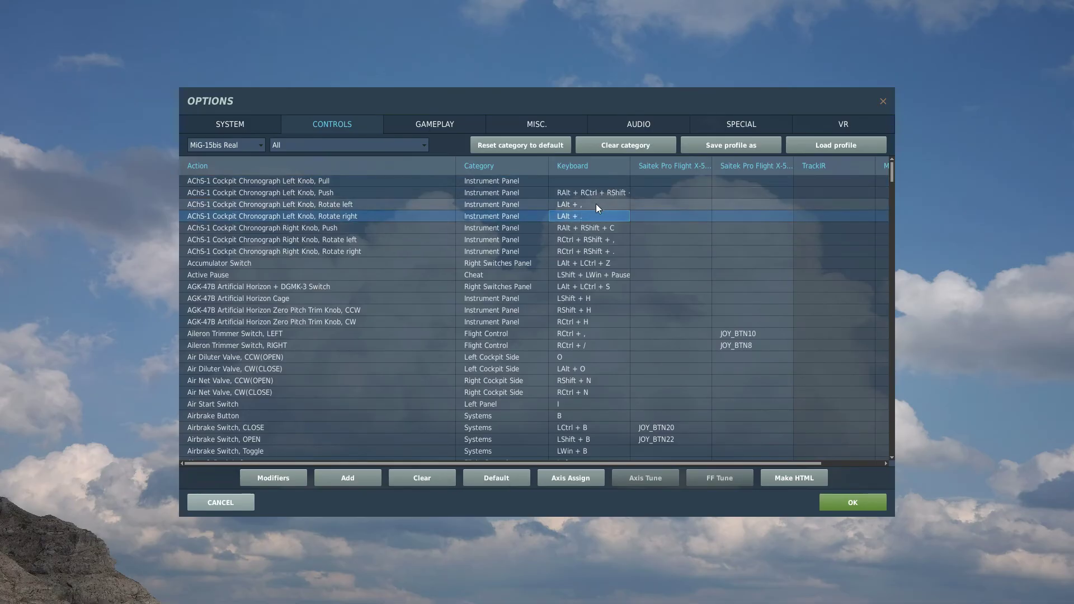
left_click(591, 179)
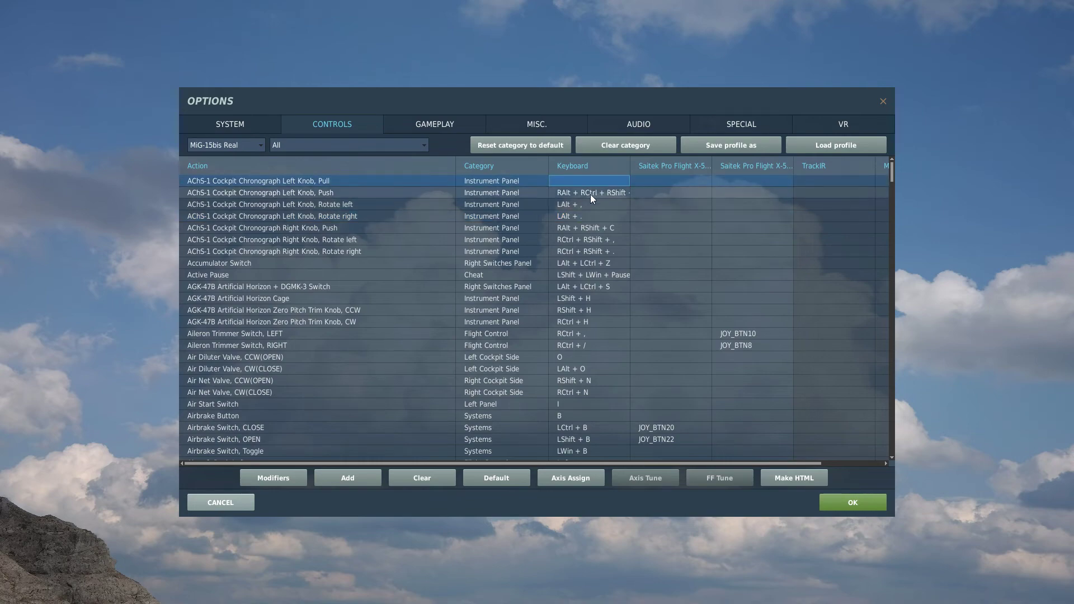
- Load the Keyboard.diff.lua profile from the Mig-15 folder on D: into the Keyboard column
left_click(590, 193)
left_click(809, 146)
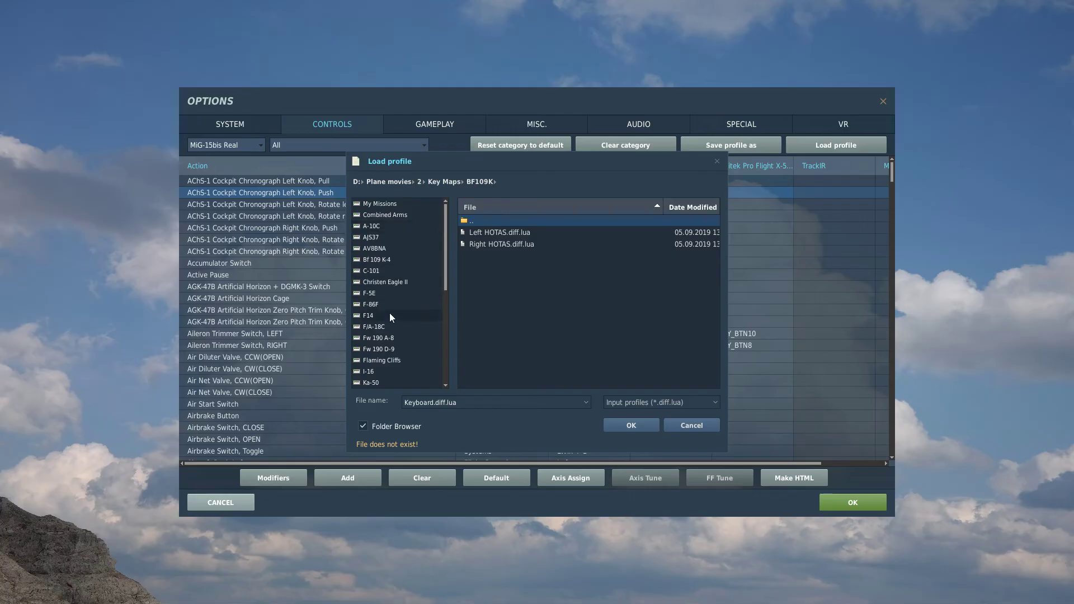
scroll(388, 313, "down", 6)
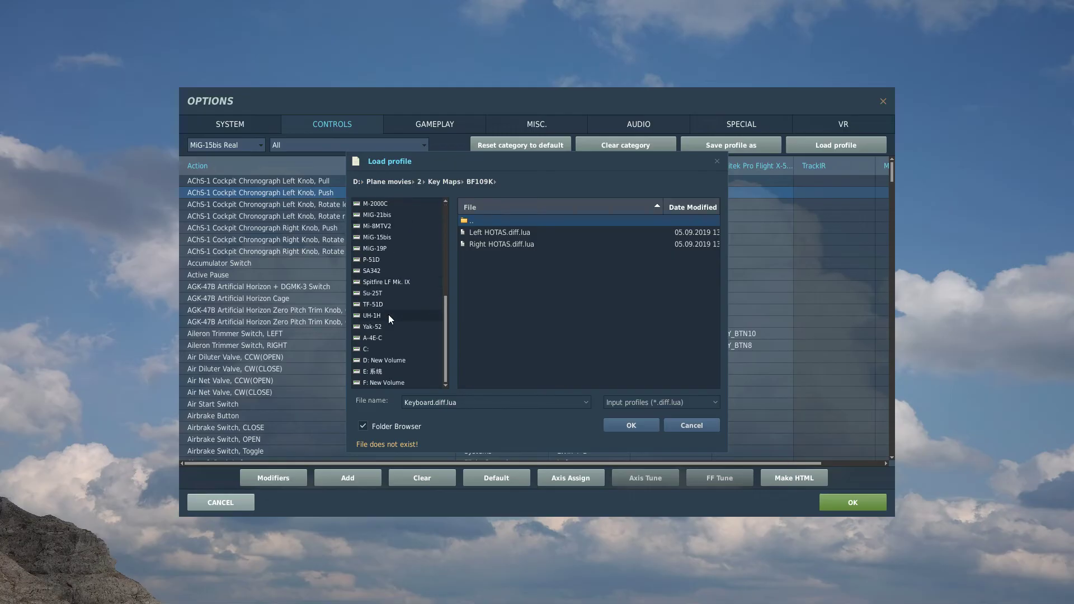
left_click(377, 360)
scroll(499, 307, "down", 2)
scroll(499, 307, "up", 2)
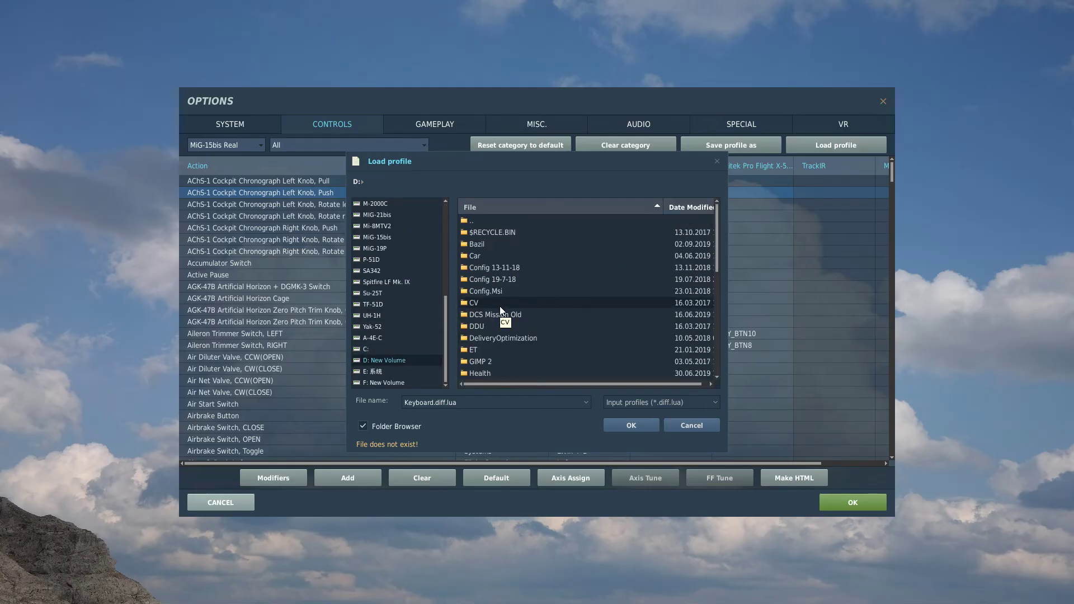
scroll(499, 307, "down", 5)
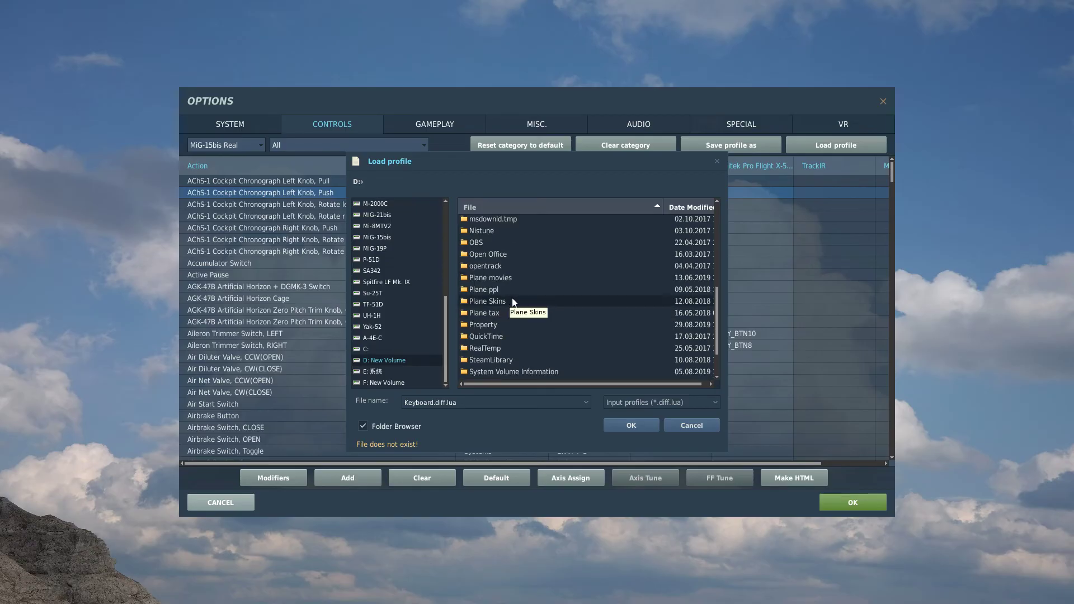
scroll(517, 300, "up", 4)
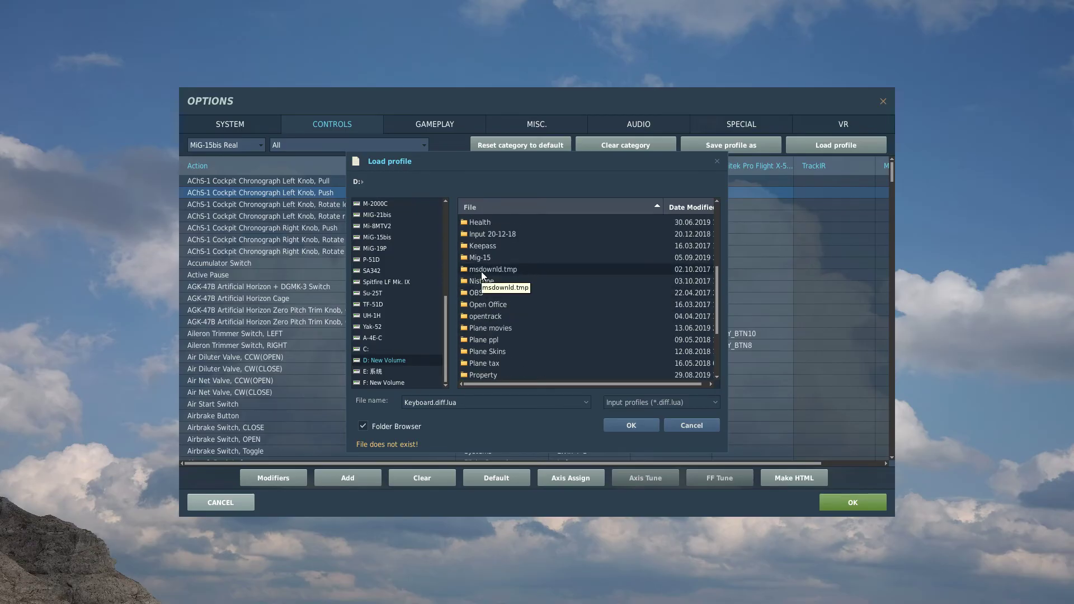
double_click(478, 258)
left_click(488, 231)
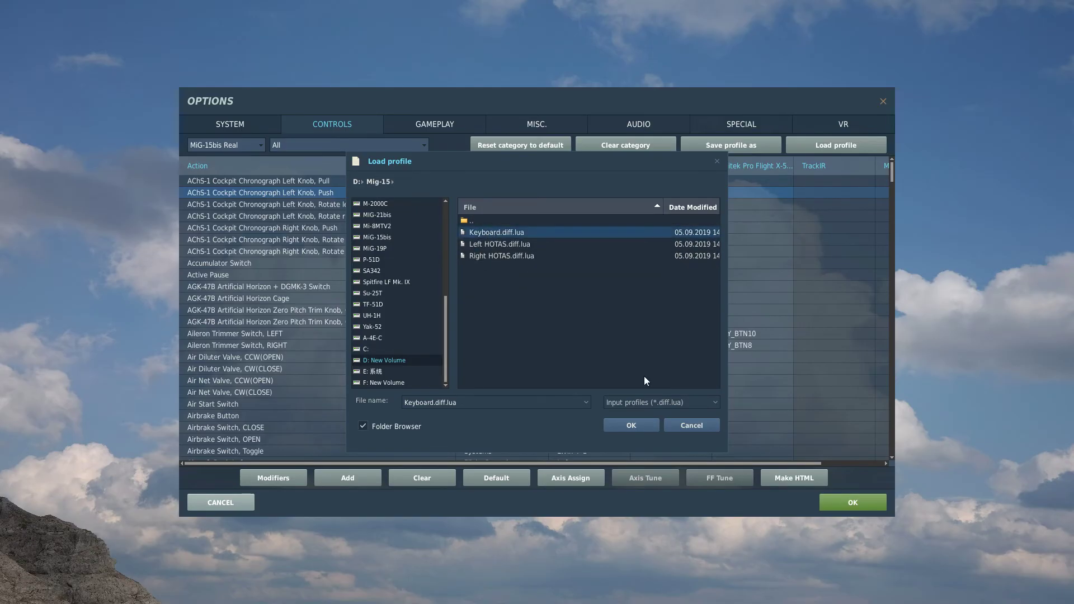
left_click(629, 424)
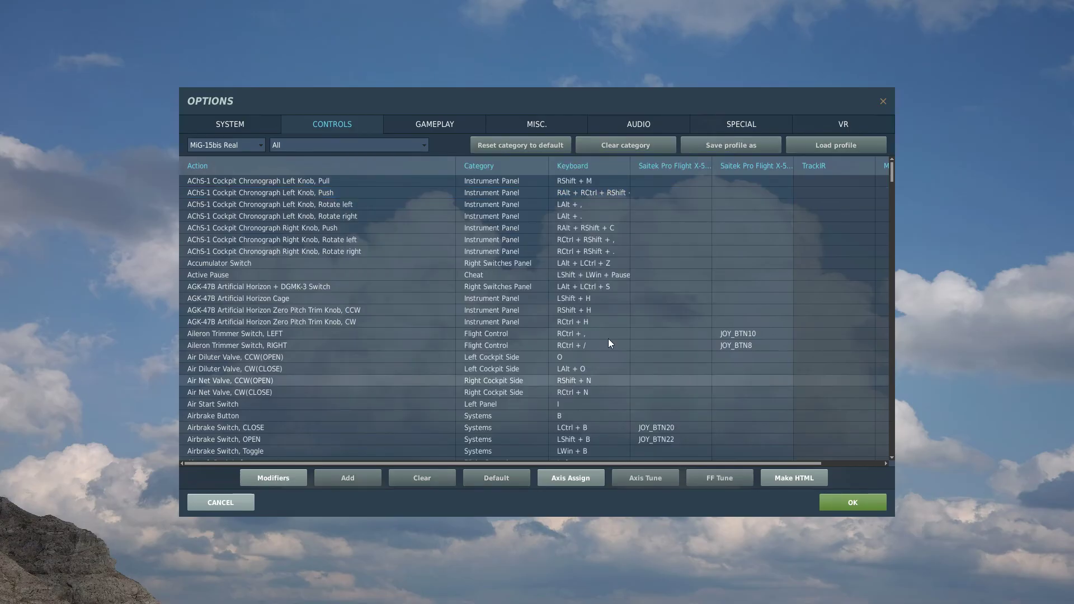
left_click(578, 183)
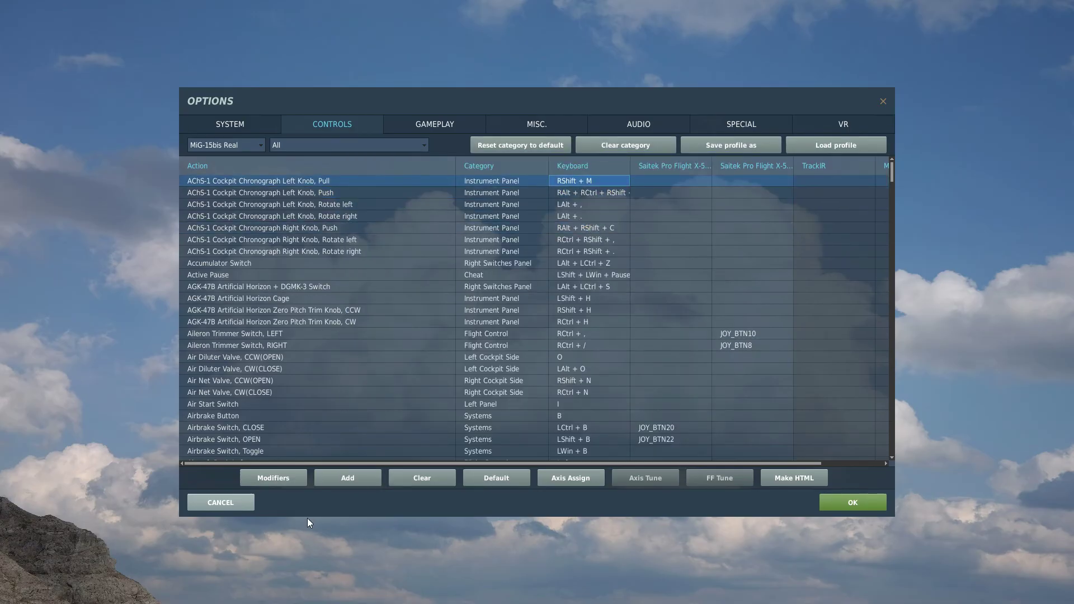
- Load the Left HOTAS.diff.lua profile from the Mig-15 folder into the first Saitek Pro Flight column
left_click(668, 184)
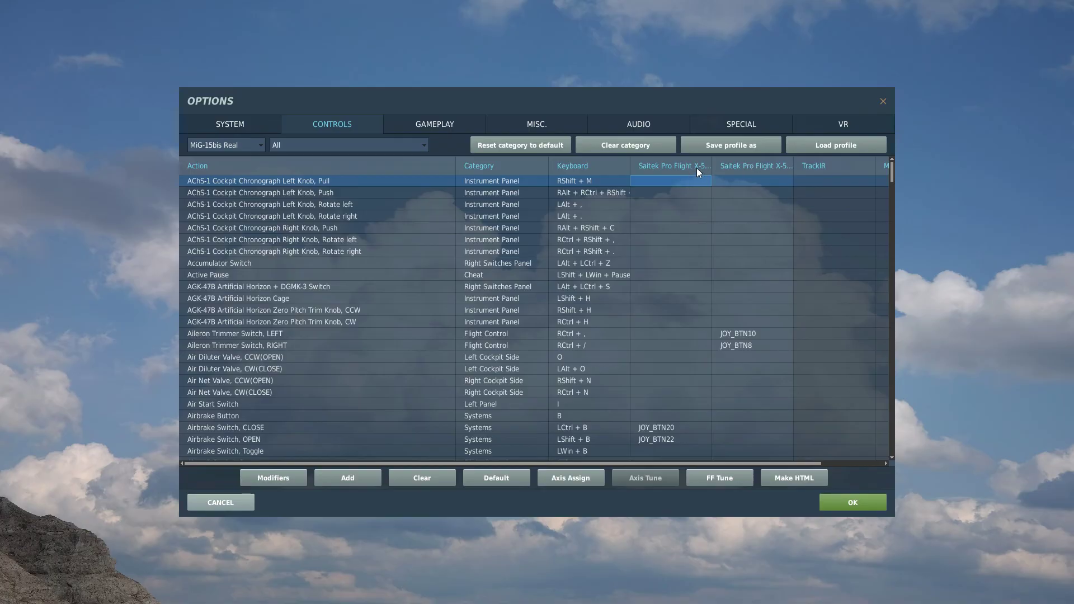
left_click(837, 146)
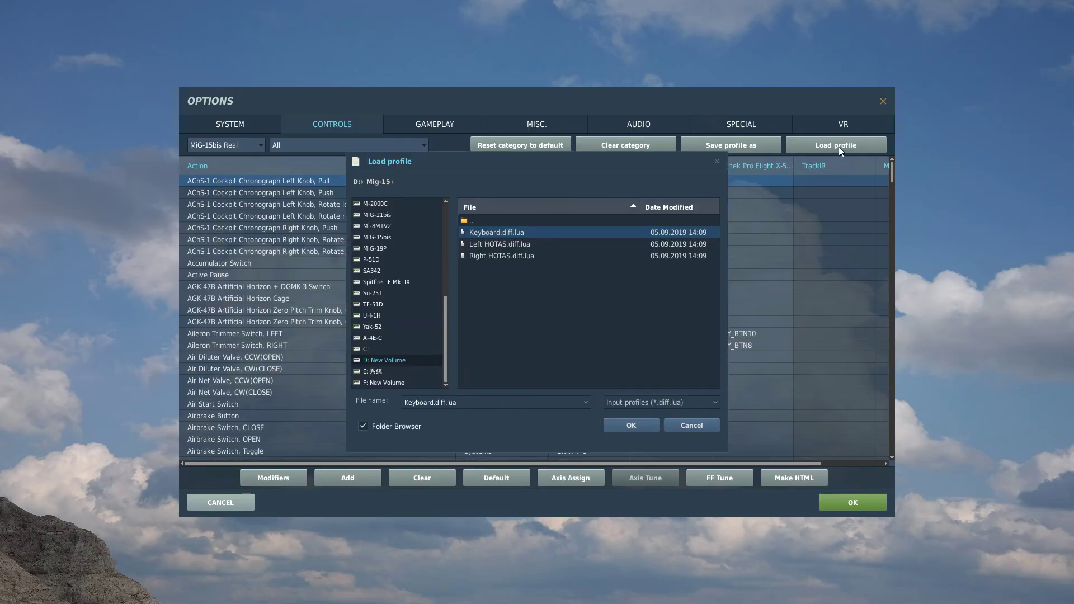
left_click(485, 243)
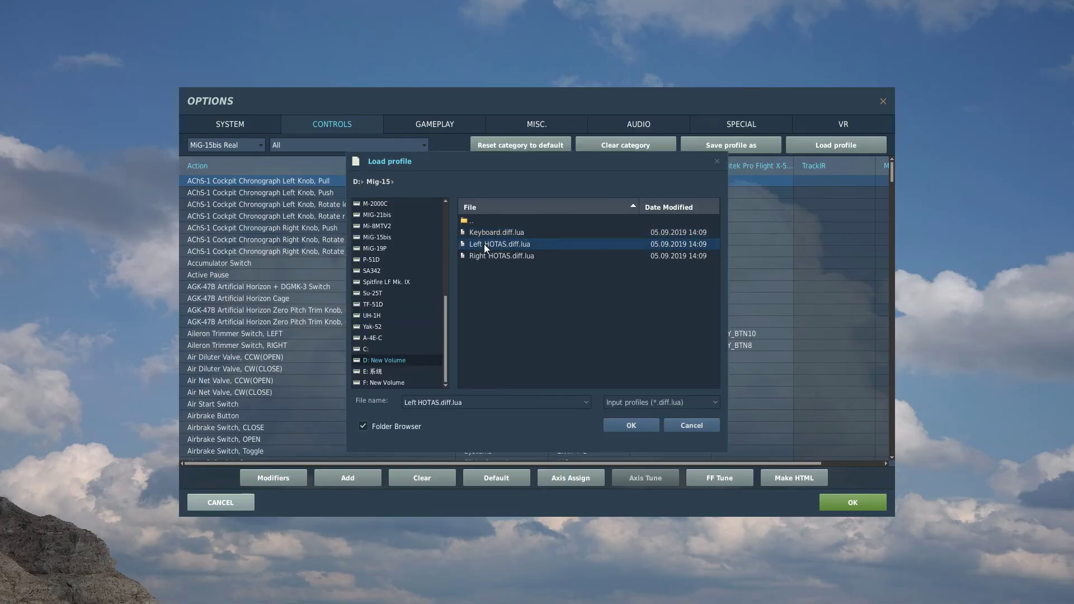
left_click(624, 427)
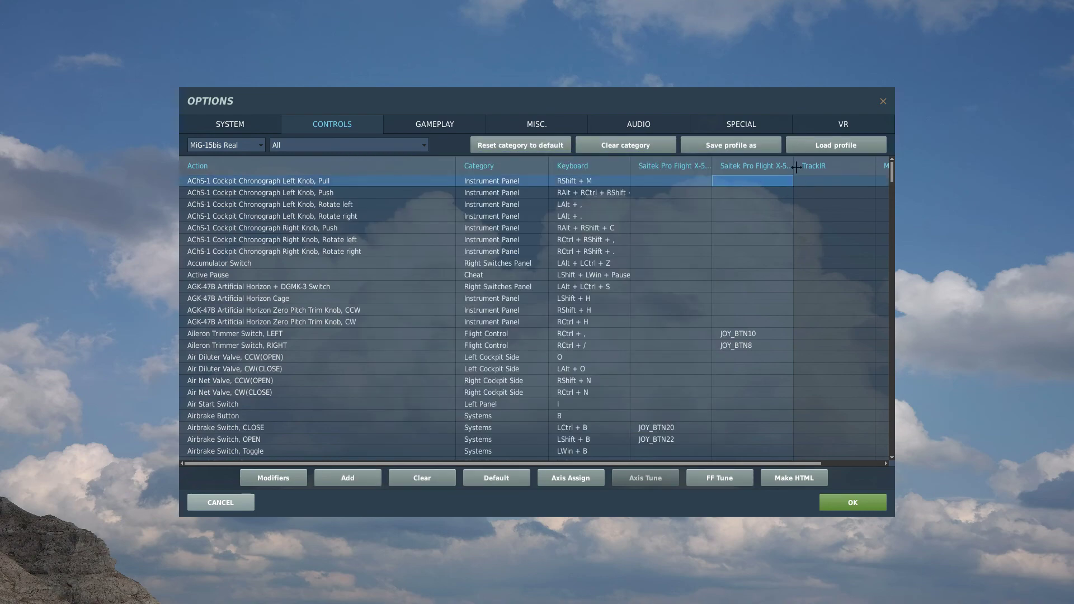
- Load the Right HOTAS.diff.lua profile from the Mig-15 folder into the second Saitek Pro Flight column
left_click(837, 146)
left_click(496, 257)
left_click(640, 429)
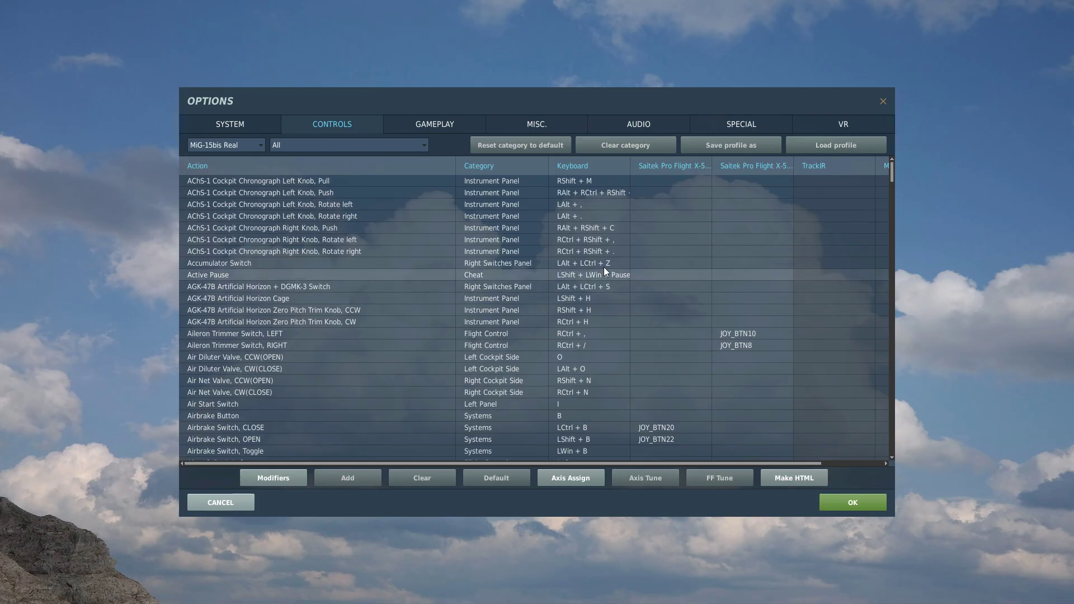
left_click(690, 267)
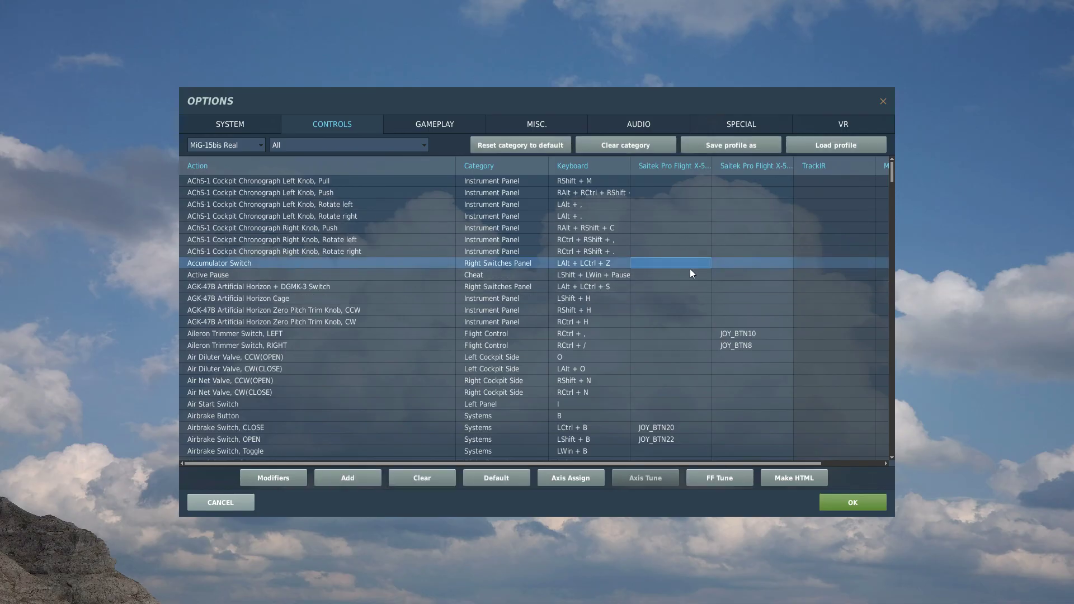